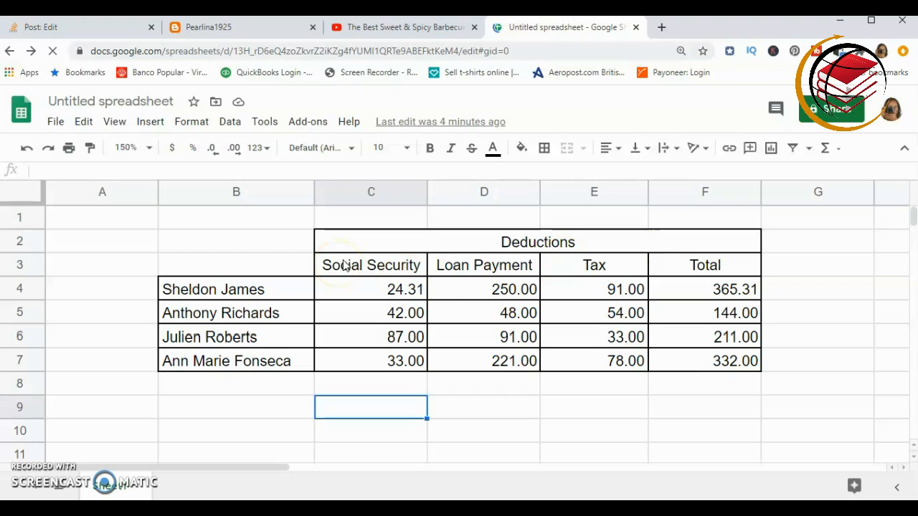
Step: Apply the Tilt up text rotation to the Social Security header in C3 and undo it
left_click(351, 262)
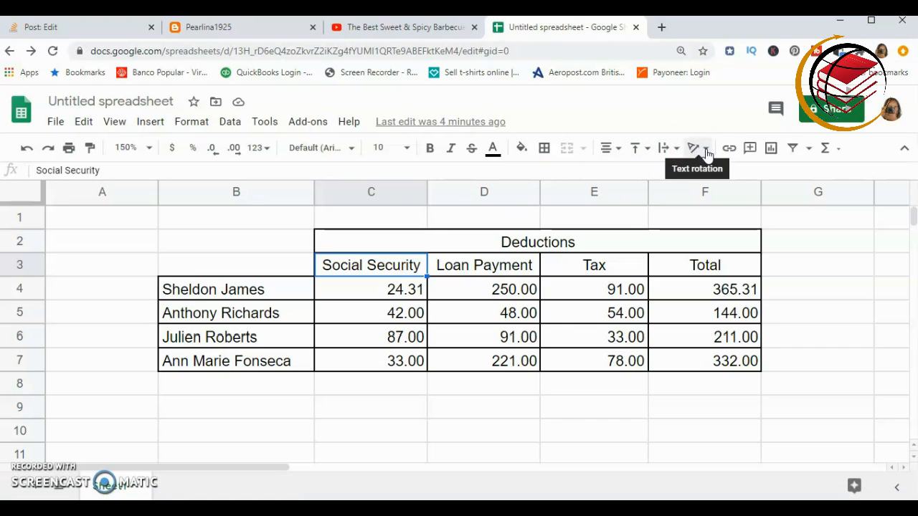
left_click(707, 151)
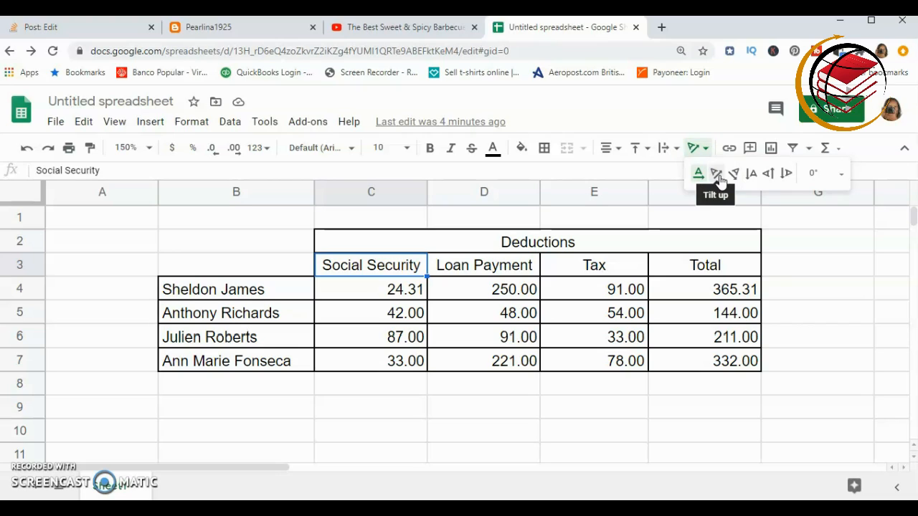
left_click(719, 177)
left_click(717, 174)
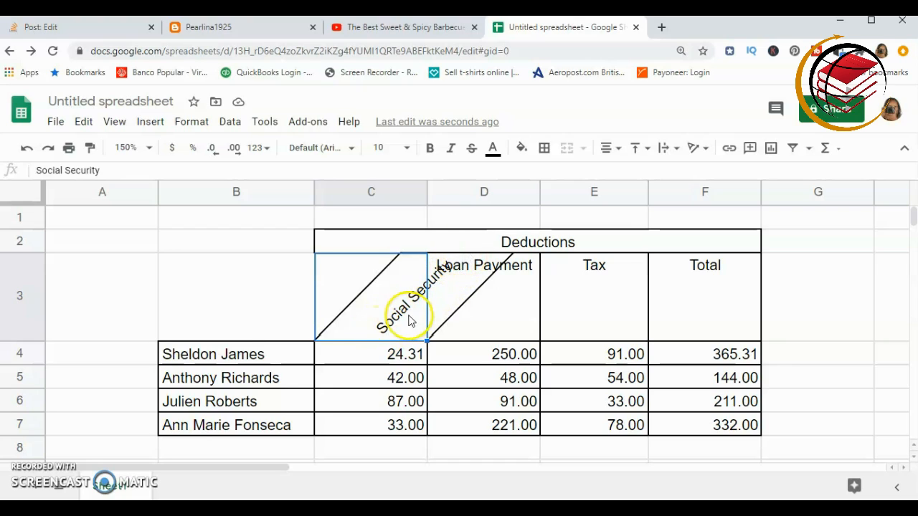
key("ctrl+z")
Step: Tilt the Social Security header down, replace that rotation with vertically stacked text, and set the sheet zoom to 100%
left_click(706, 148)
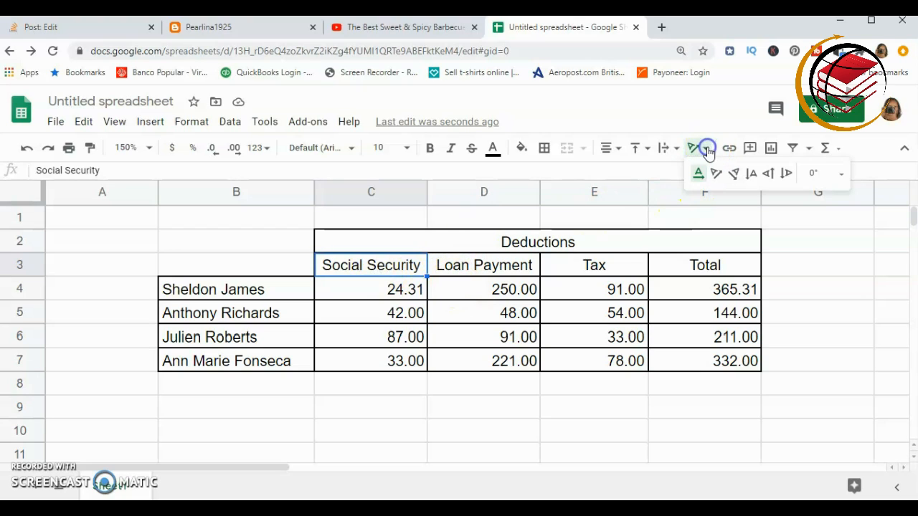
left_click(735, 174)
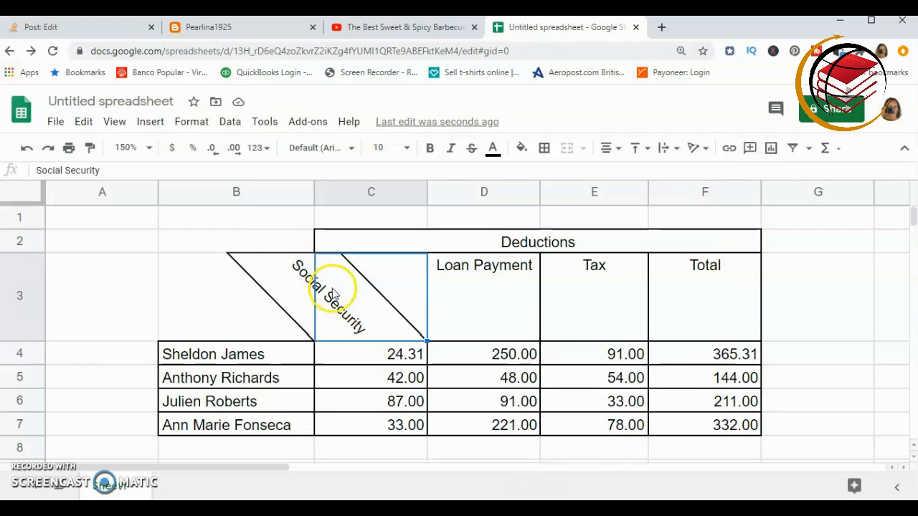
left_click(699, 147)
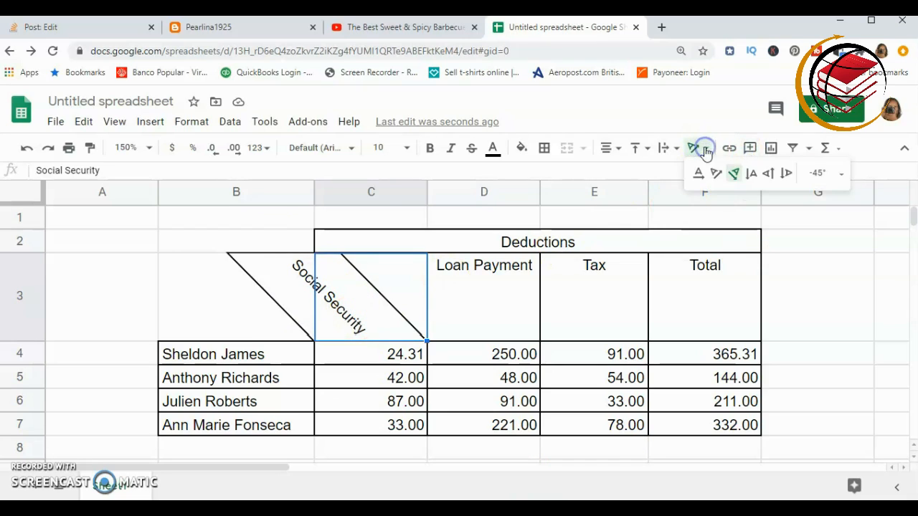
left_click(750, 174)
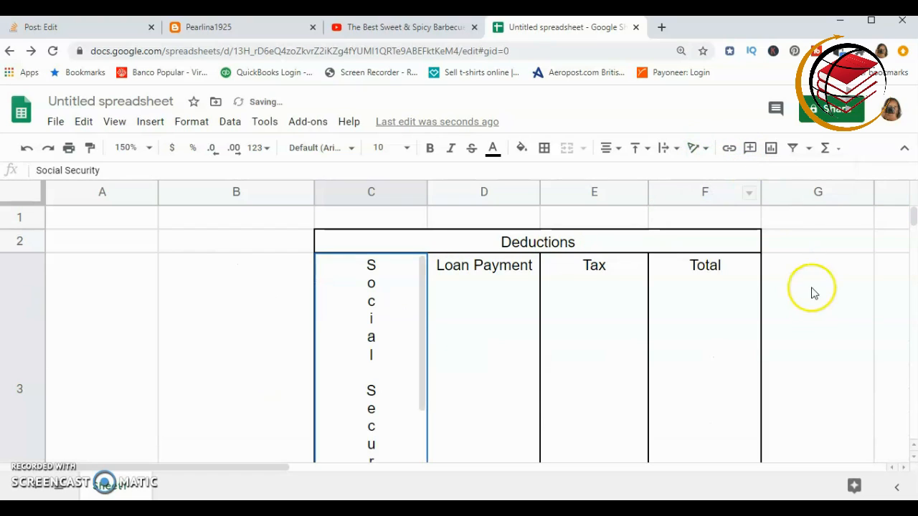
scroll(786, 309, "down", 1)
scroll(786, 310, "down", 1)
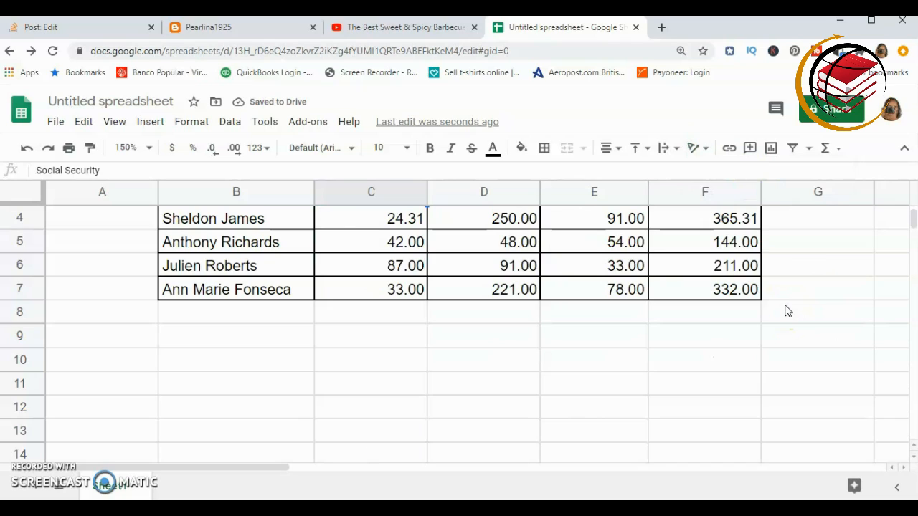
scroll(784, 309, "up", 1)
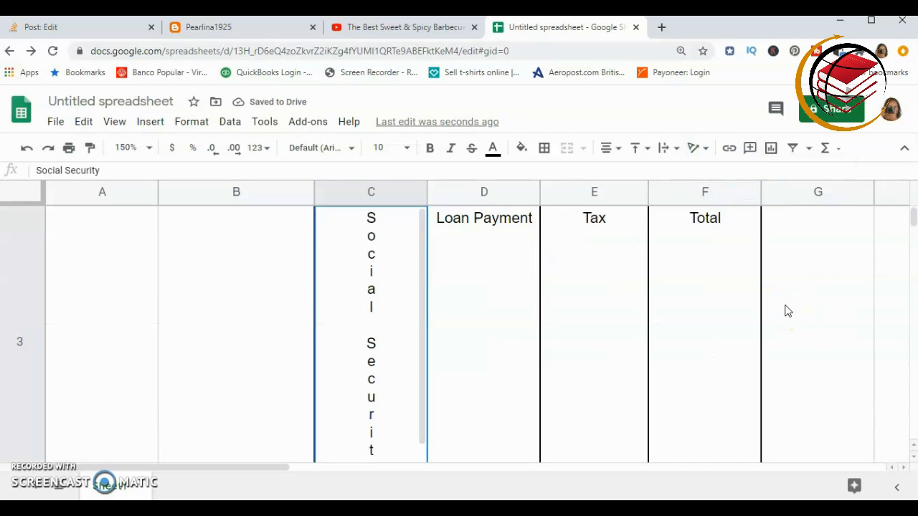
left_click(150, 148)
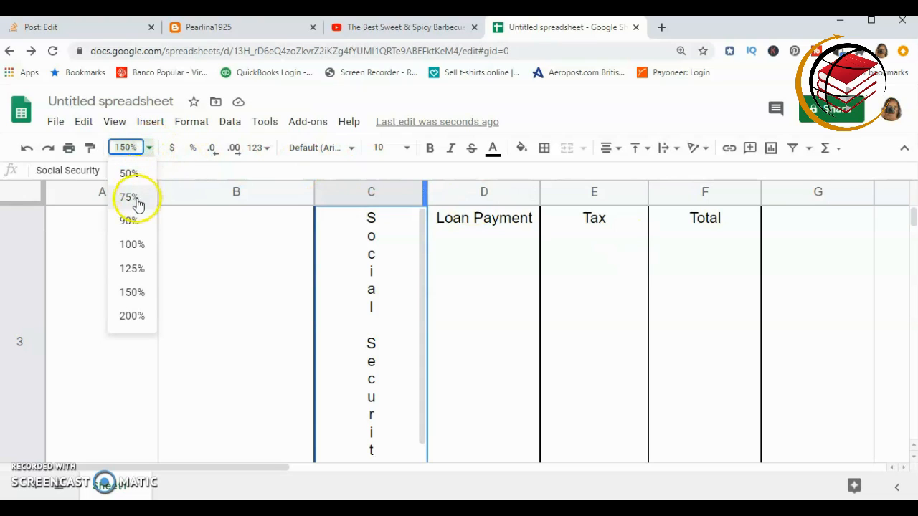
left_click(130, 245)
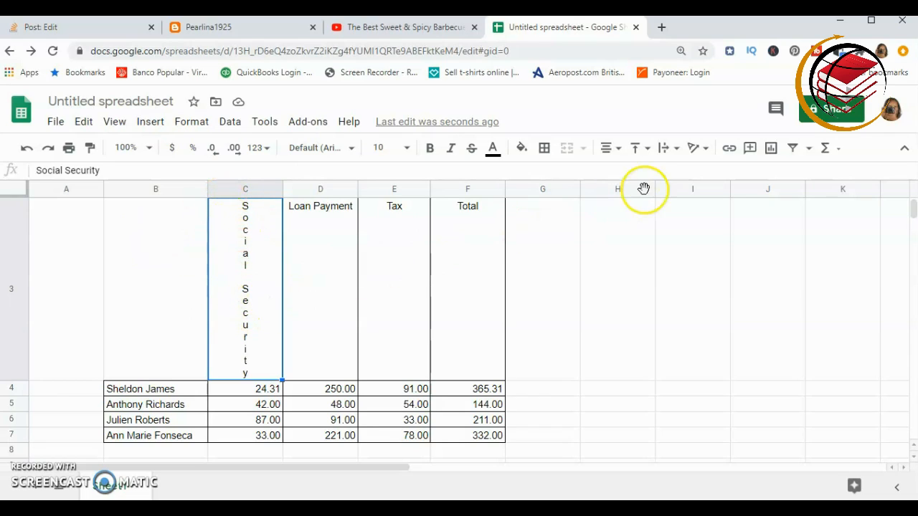
Step: Apply the Rotate up option to the Social Security header and switch it to Rotate down
left_click(706, 149)
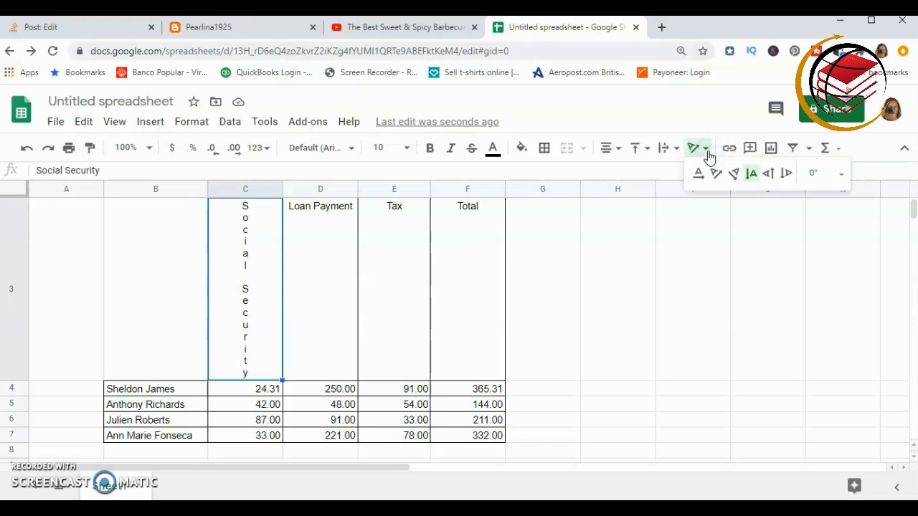
left_click(771, 178)
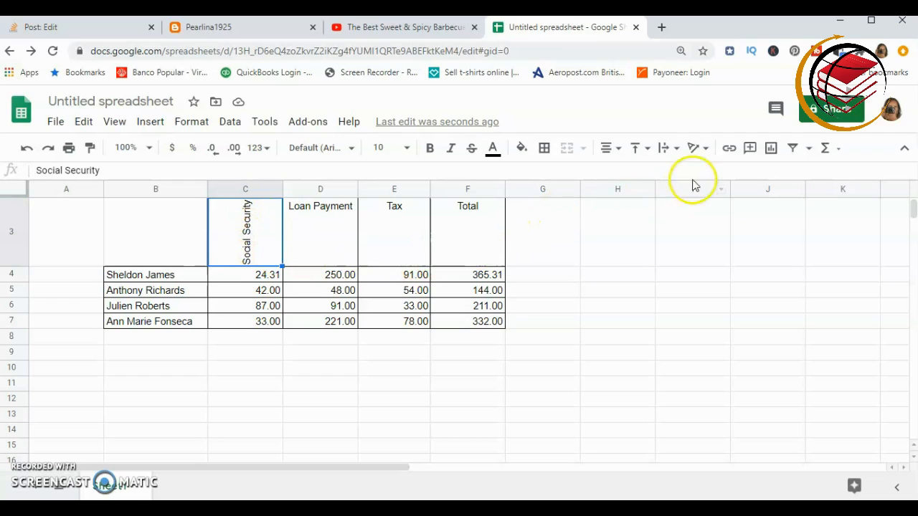
left_click(707, 151)
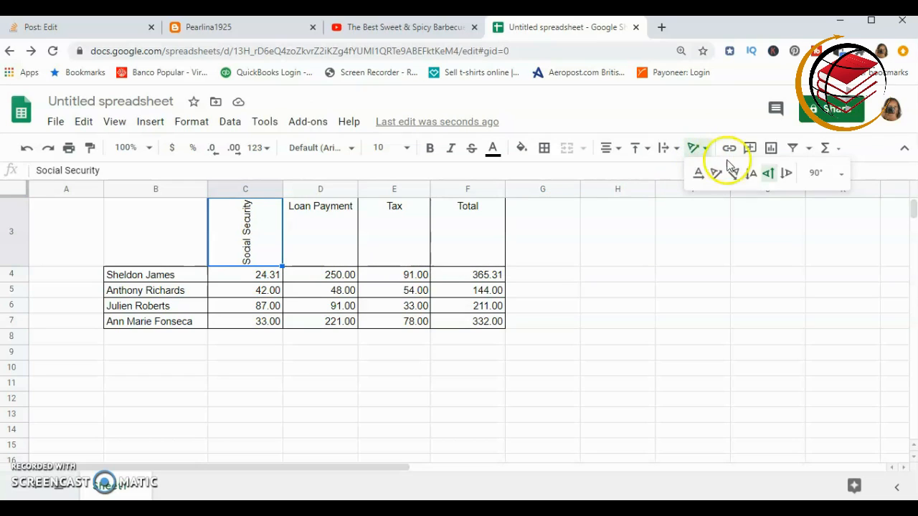
left_click(786, 174)
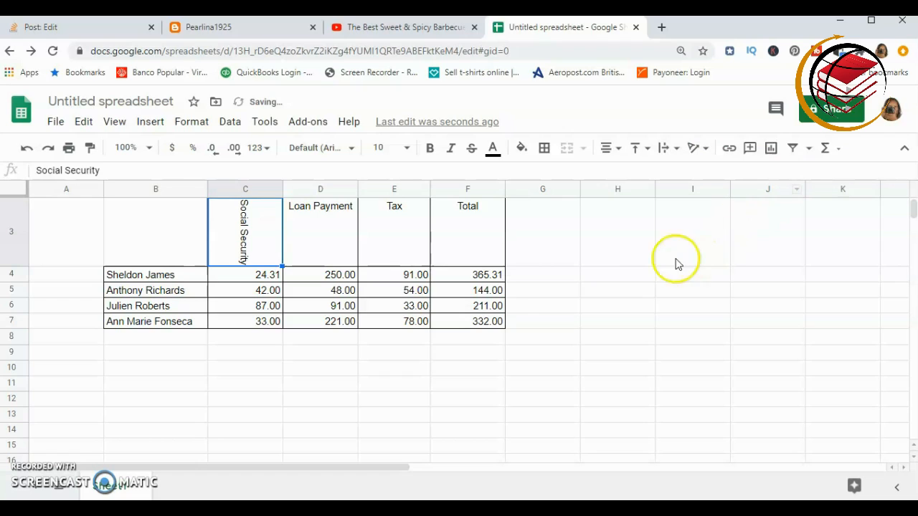
Step: Set the sheet zoom to 150%
left_click(109, 124)
left_click(61, 223)
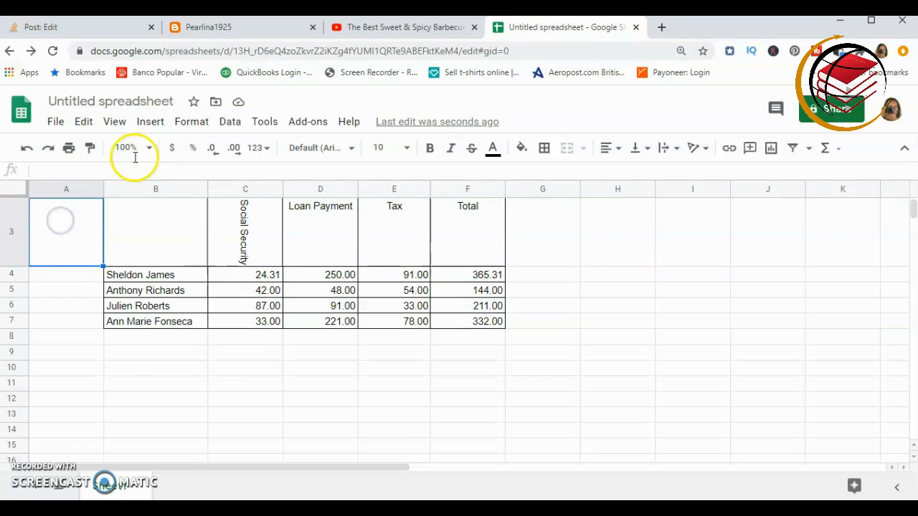
left_click(147, 148)
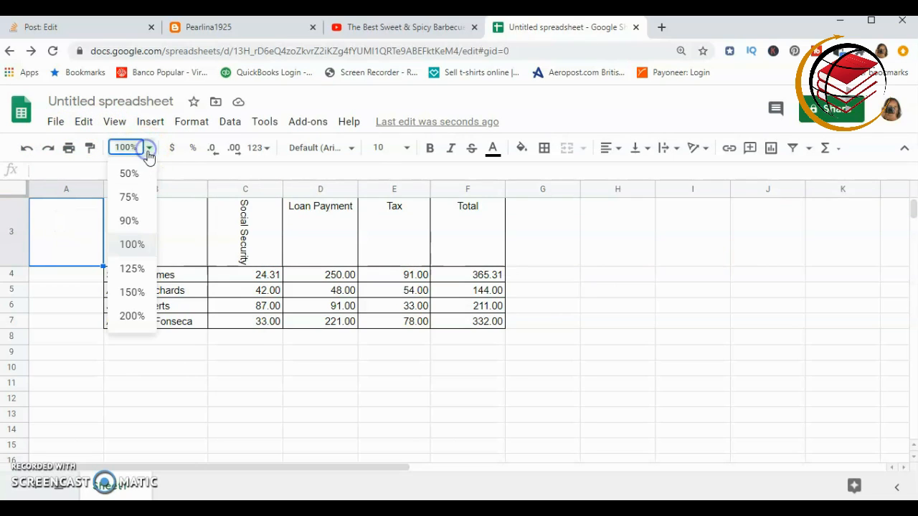
left_click(129, 292)
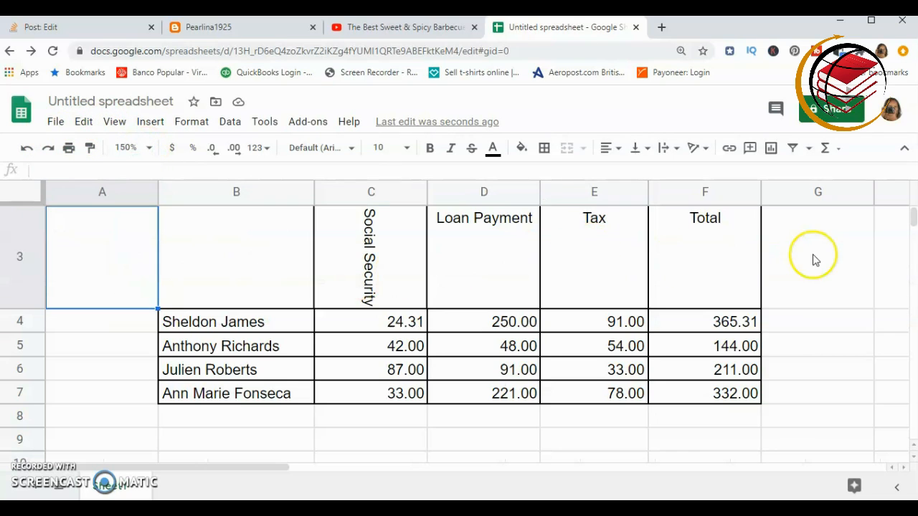
Step: Examine the preset custom angles offered for text rotation without applying one
left_click(702, 147)
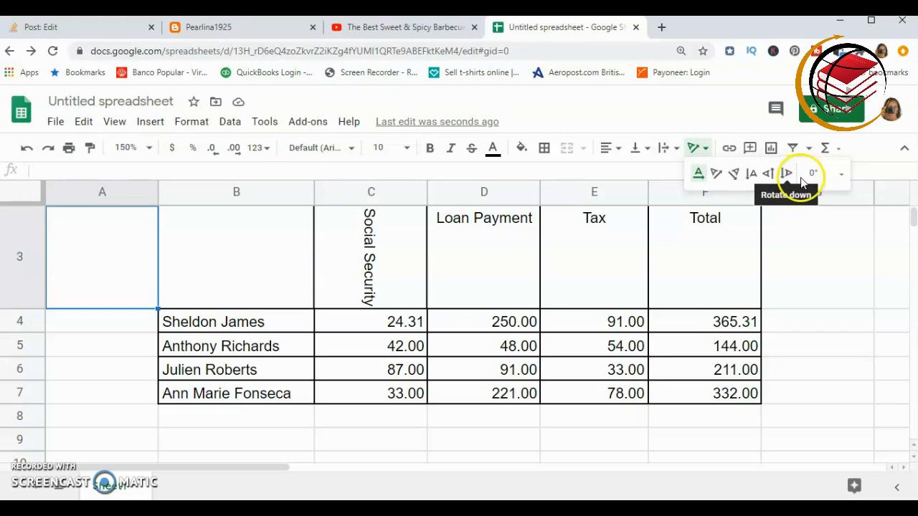
left_click(842, 174)
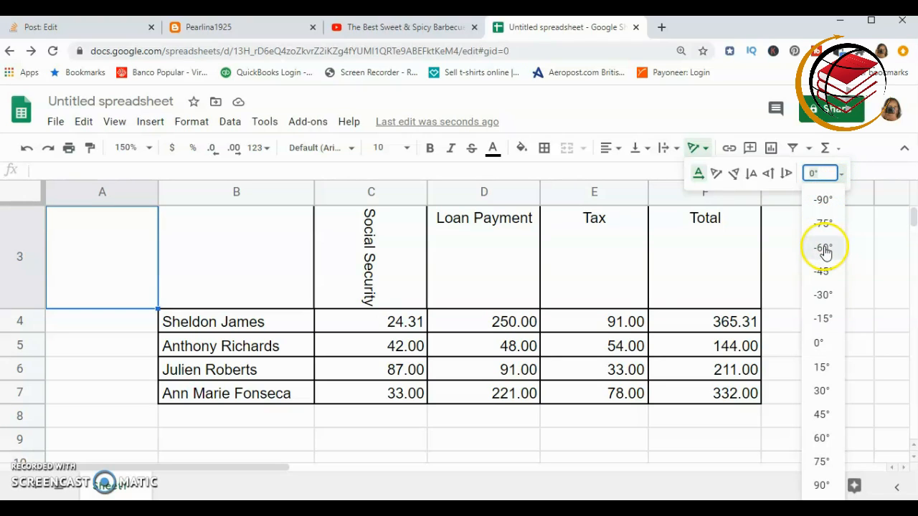
left_click(866, 220)
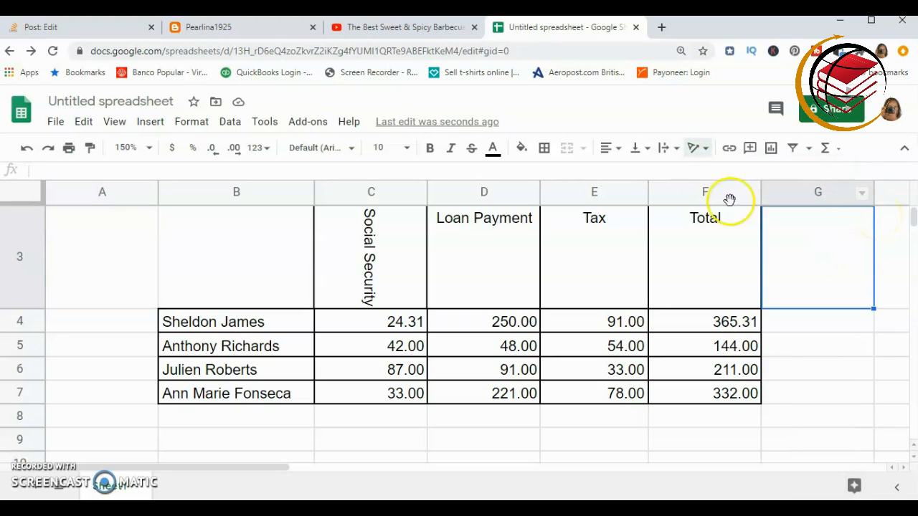
Step: Apply the Tilt up text rotation to the empty cell G3 and to the Social Security header in C3
left_click(706, 149)
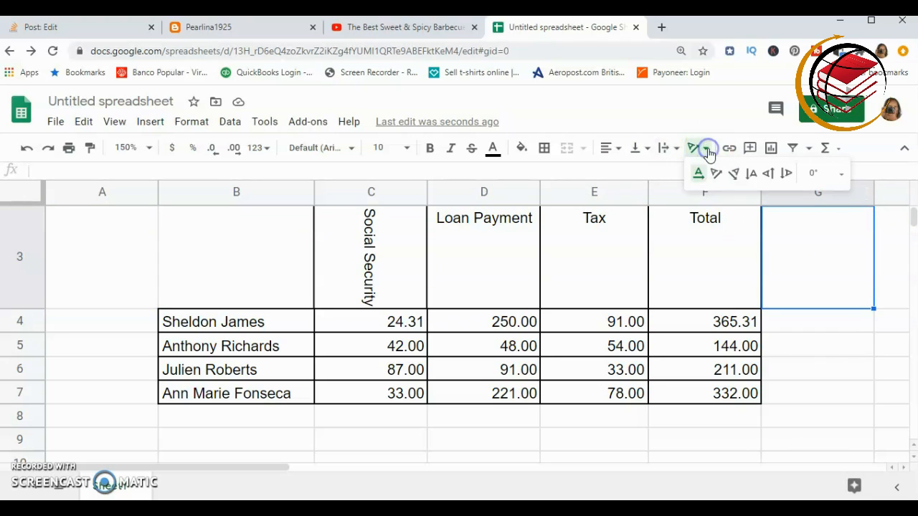
left_click(716, 175)
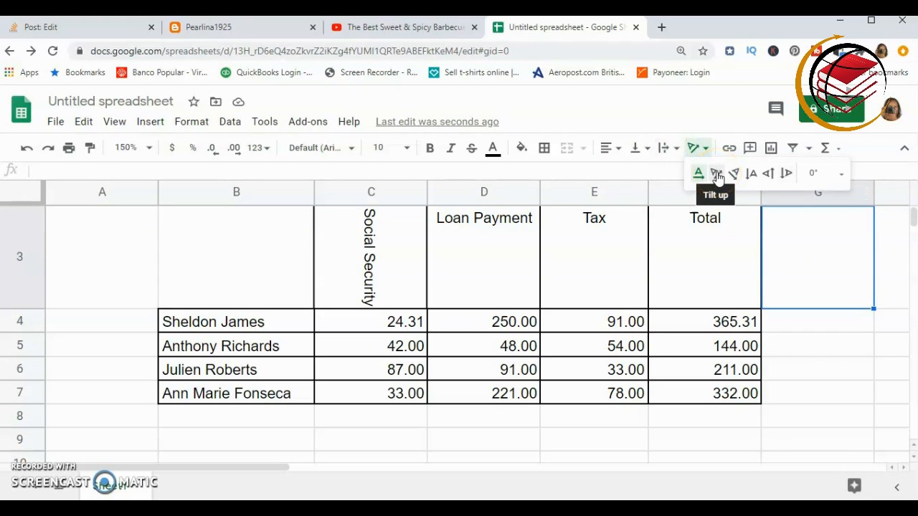
left_click(716, 174)
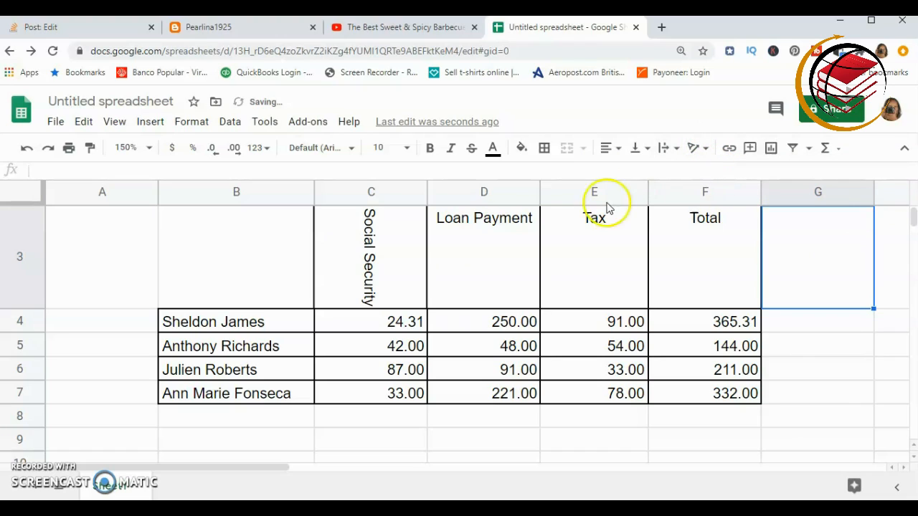
left_click(376, 246)
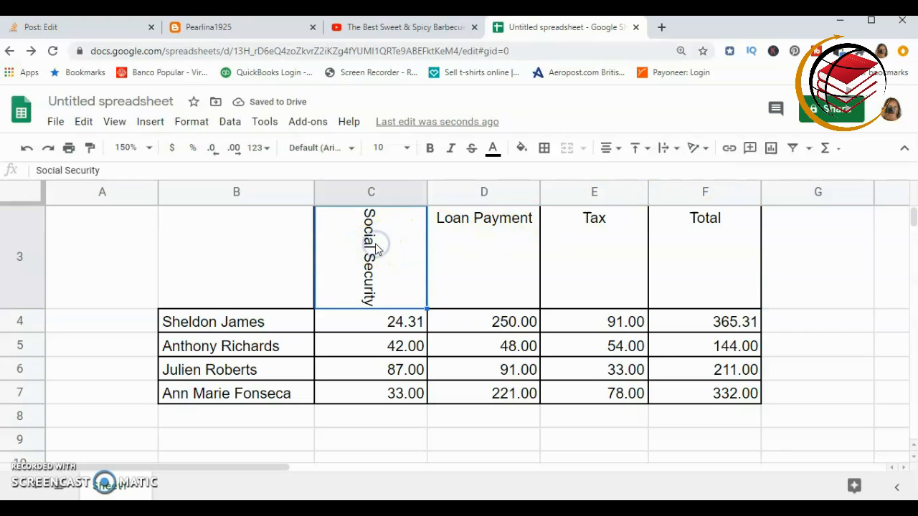
left_click(706, 149)
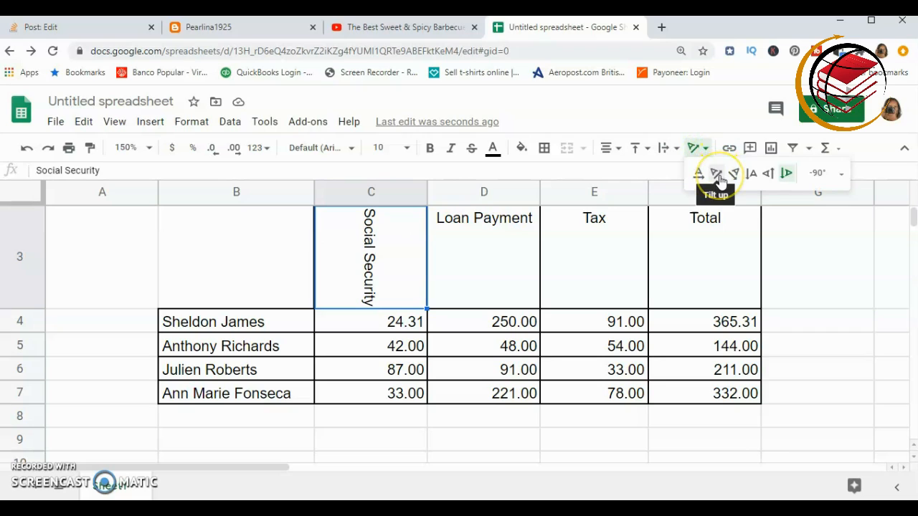
left_click(716, 175)
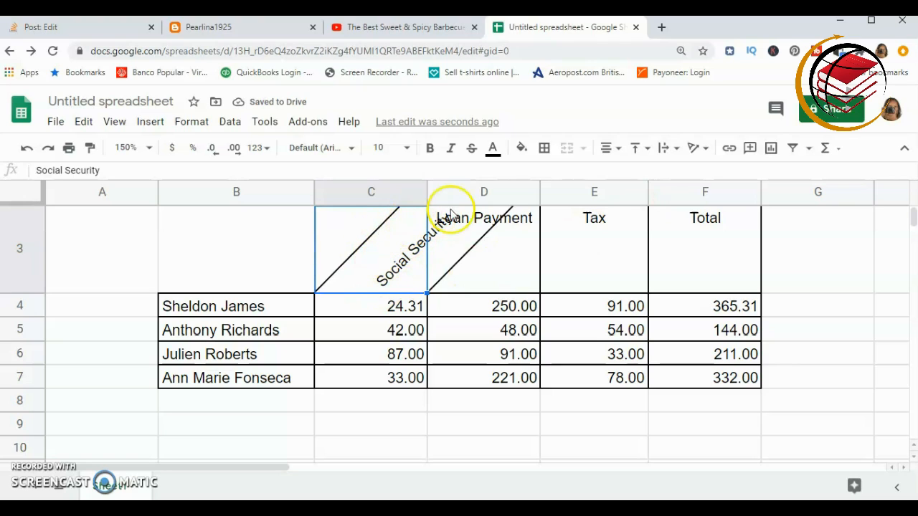
Step: Set the custom text rotation angle of the Social Security header to -90°
left_click(705, 150)
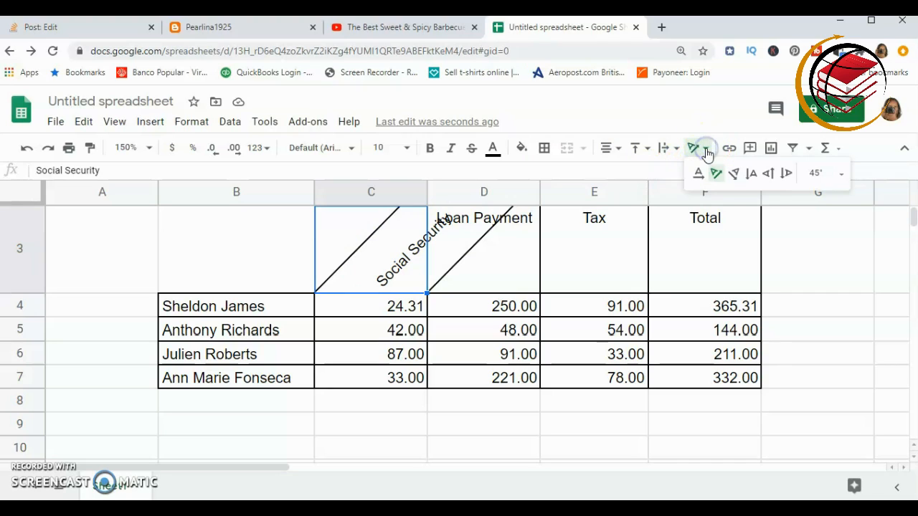
left_click(816, 175)
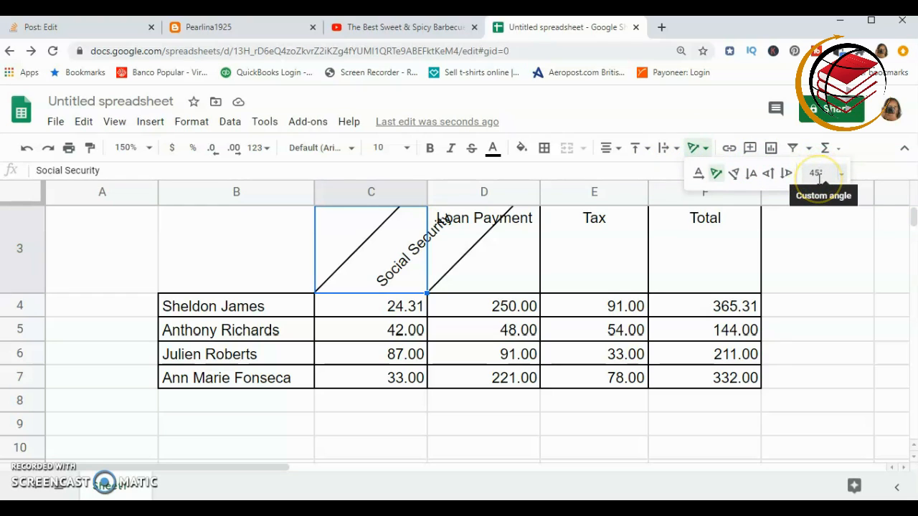
left_click(820, 174)
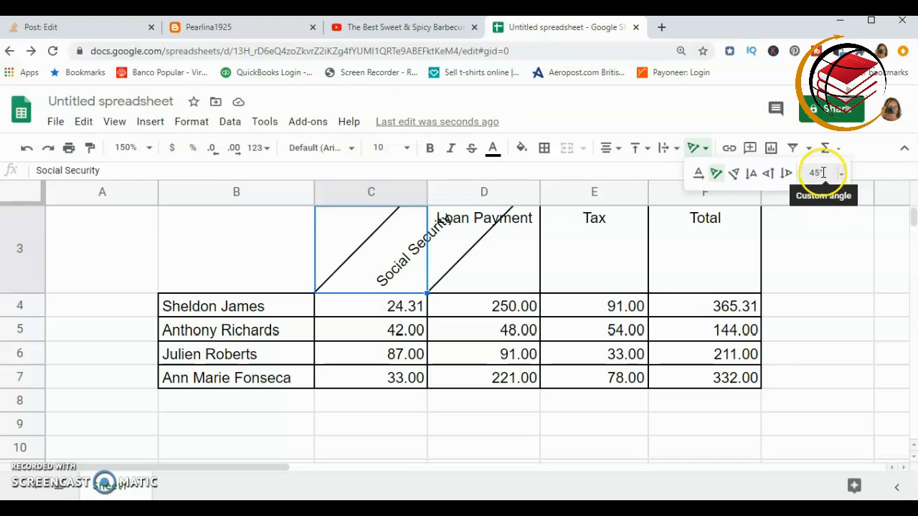
left_click(816, 176)
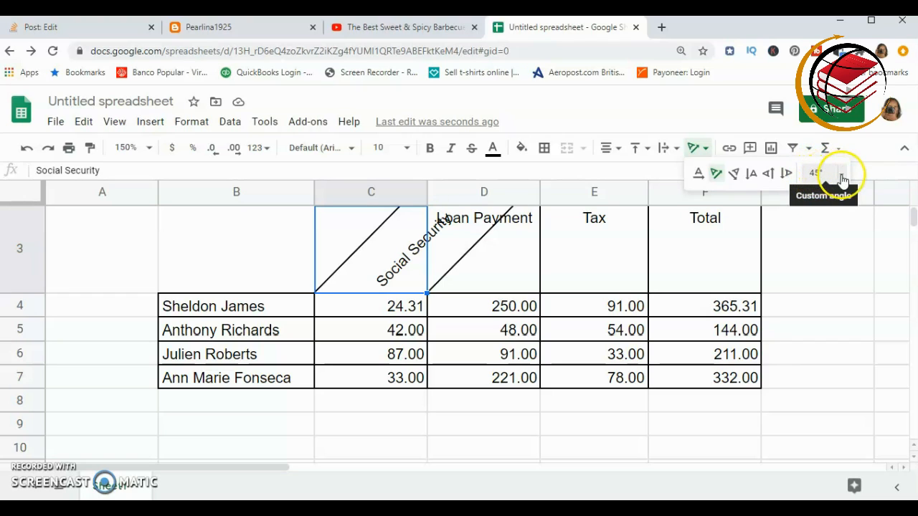
left_click(841, 175)
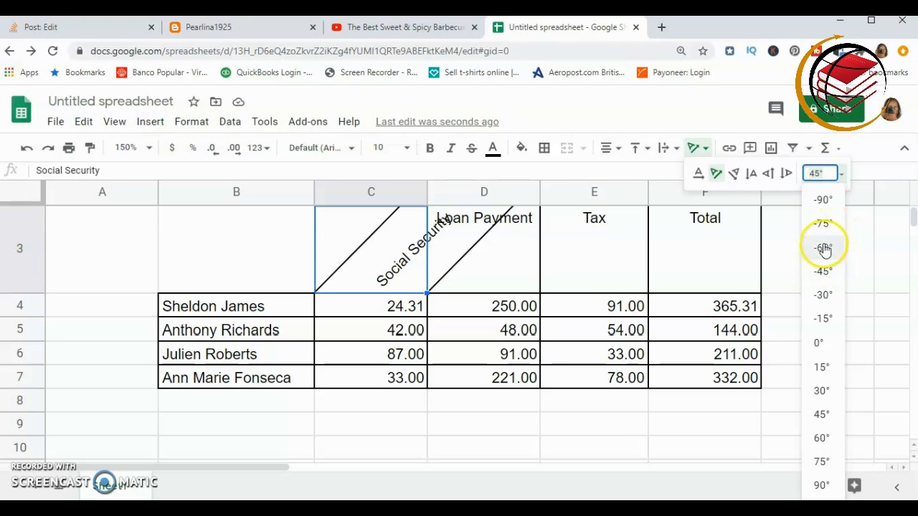
left_click(823, 200)
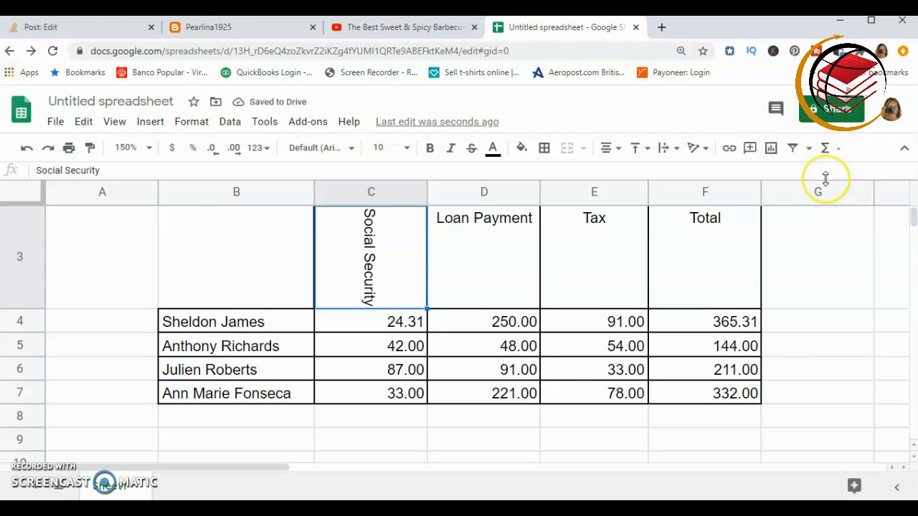
Step: Set the custom text rotation angle of the Social Security header to -30°
left_click(706, 148)
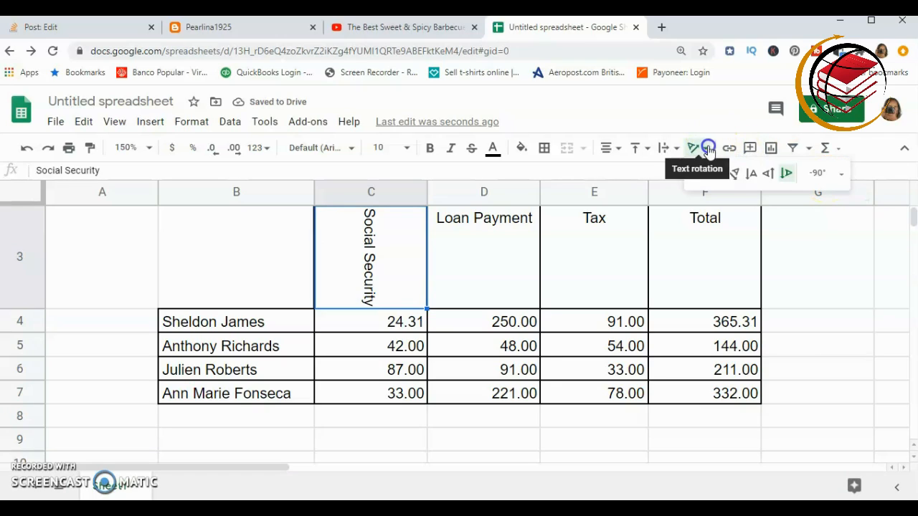
left_click(843, 179)
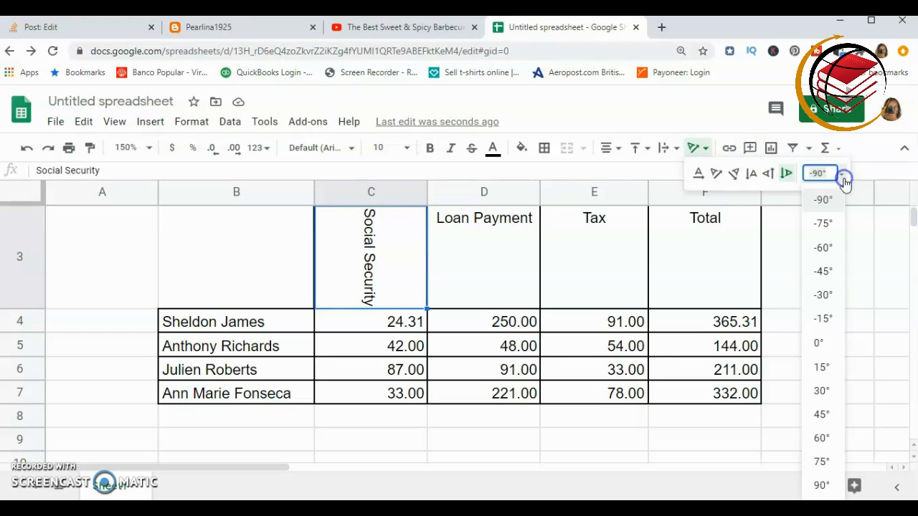
left_click(821, 295)
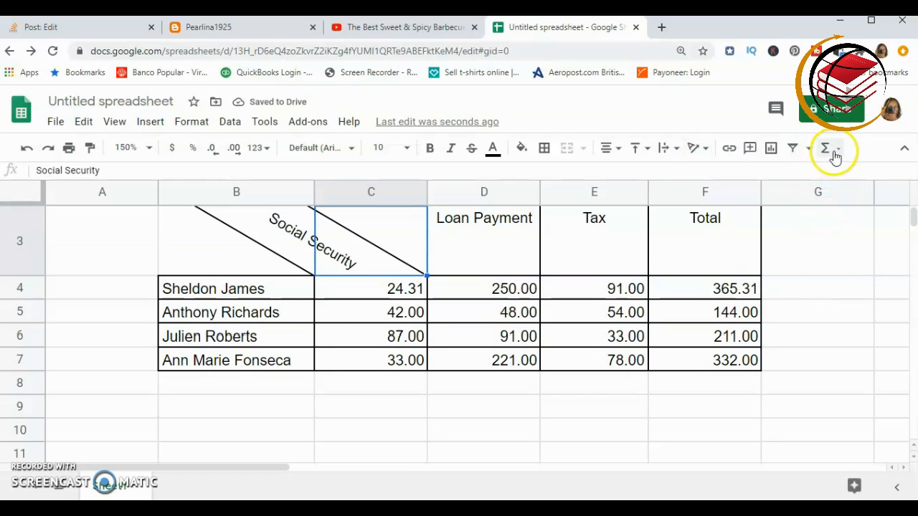
Step: Set the custom text rotation angle of the Social Security header to 30°
left_click(702, 150)
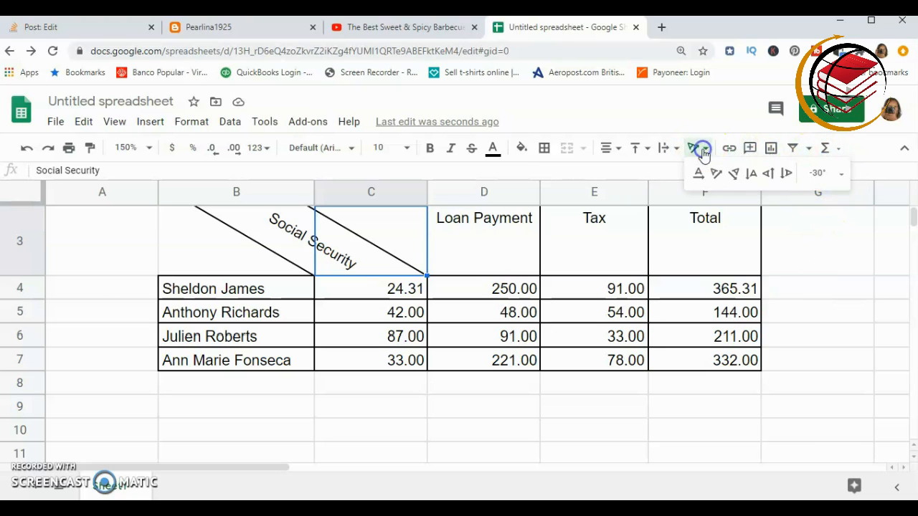
left_click(844, 183)
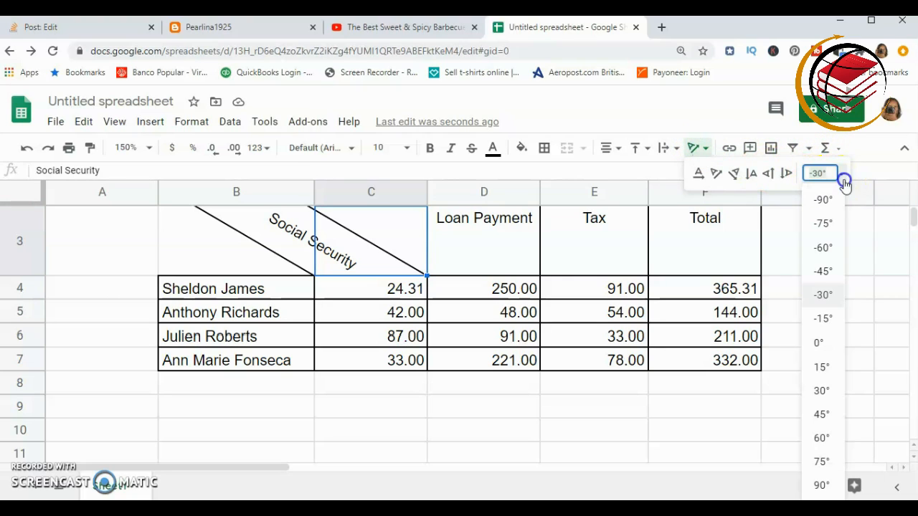
left_click(815, 395)
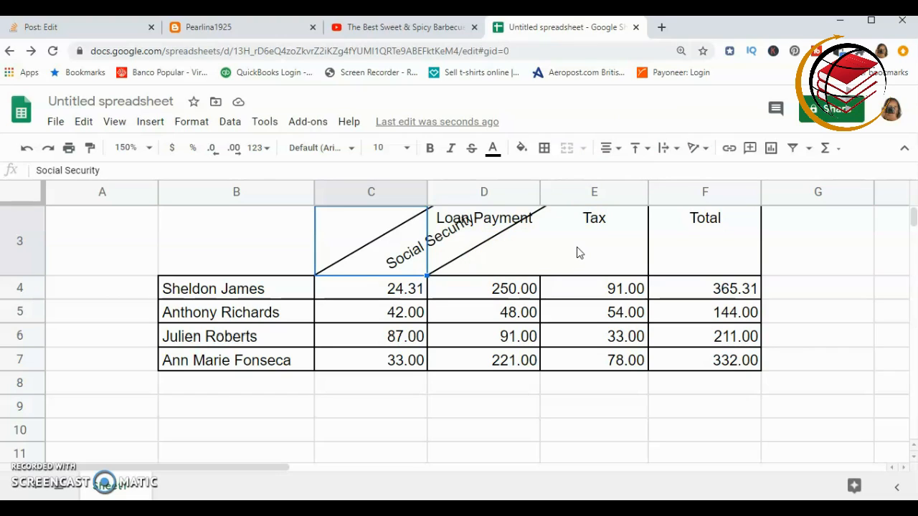
Step: Apply the Tilt up text rotation to the Loan Payment, Tax and Total headers in D3, E3 and F3
left_click(507, 251)
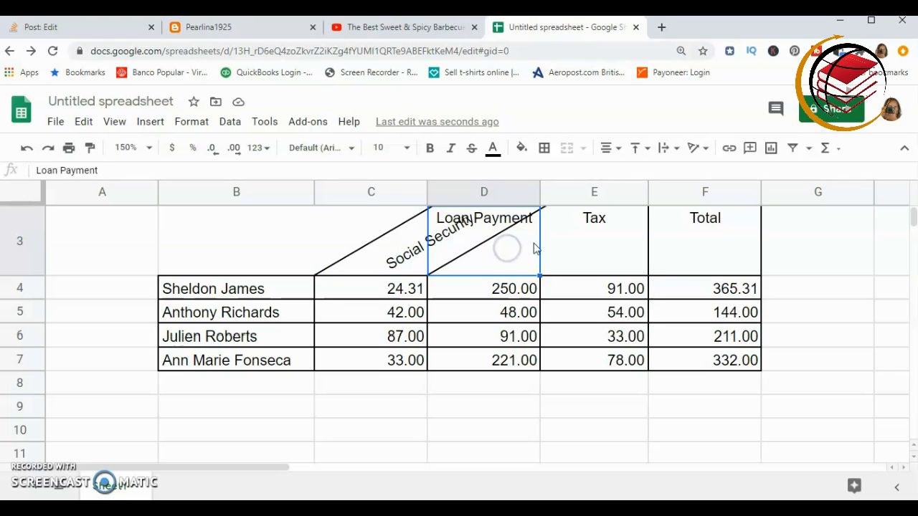
left_click(699, 148)
left_click(715, 175)
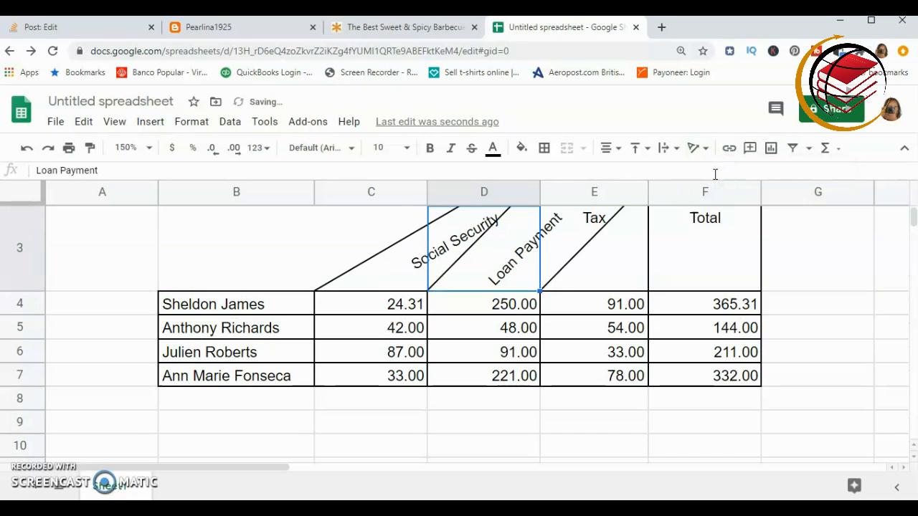
left_click(621, 240)
left_click(699, 148)
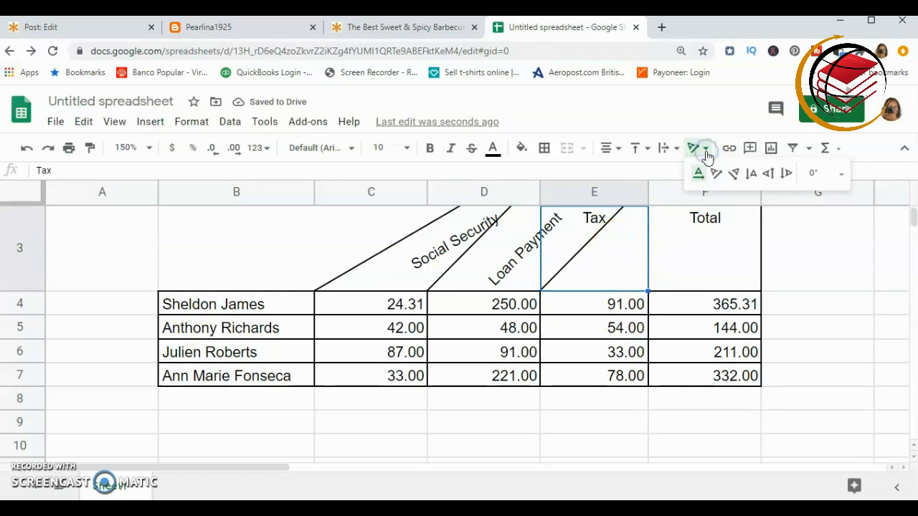
left_click(718, 174)
left_click(717, 265)
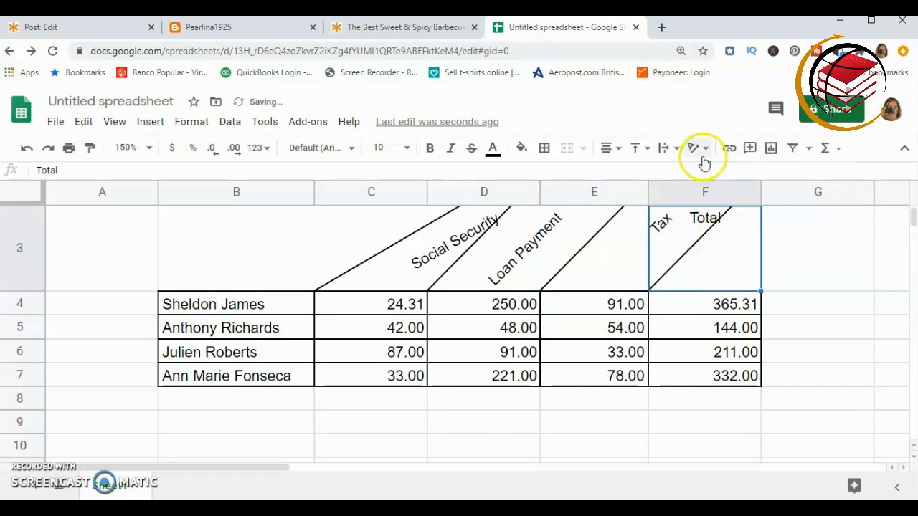
left_click(706, 149)
left_click(716, 174)
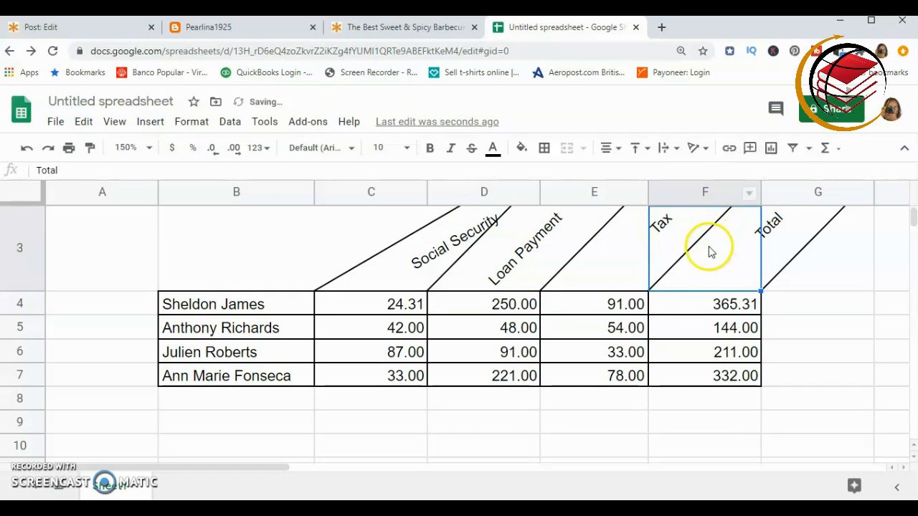
left_click(705, 151)
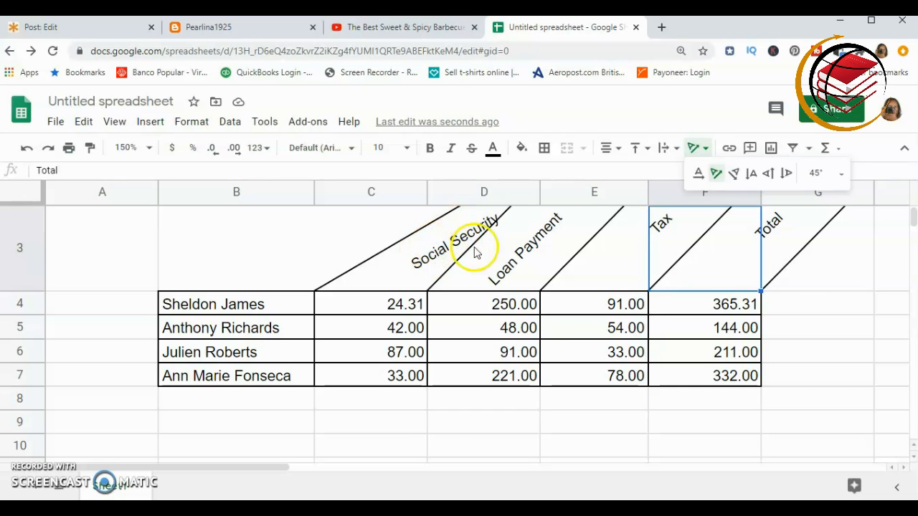
Step: Set the custom text rotation angle of the Loan Payment, Tax and Total headers to 30°
left_click(527, 247)
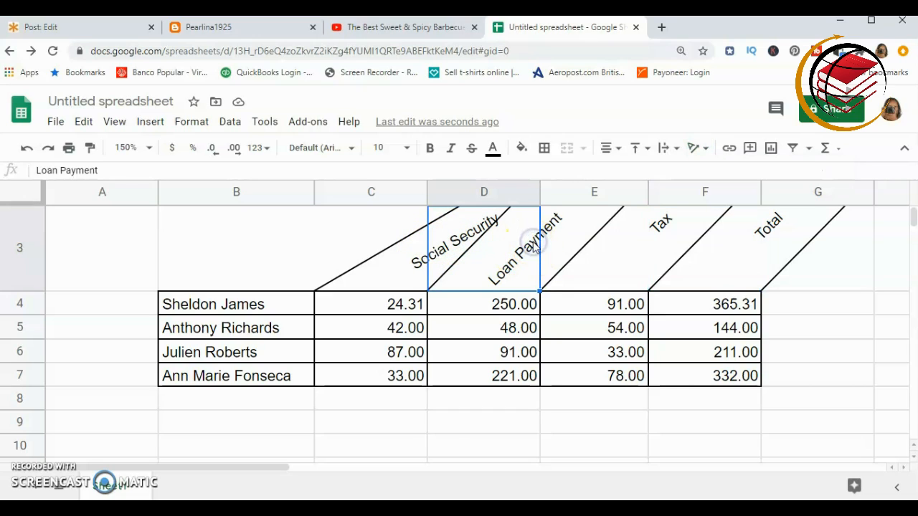
left_click(706, 149)
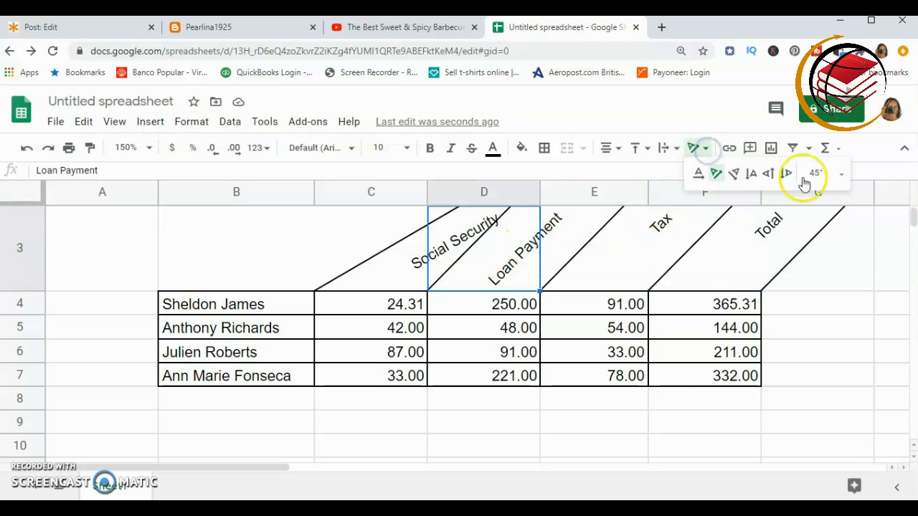
left_click(840, 175)
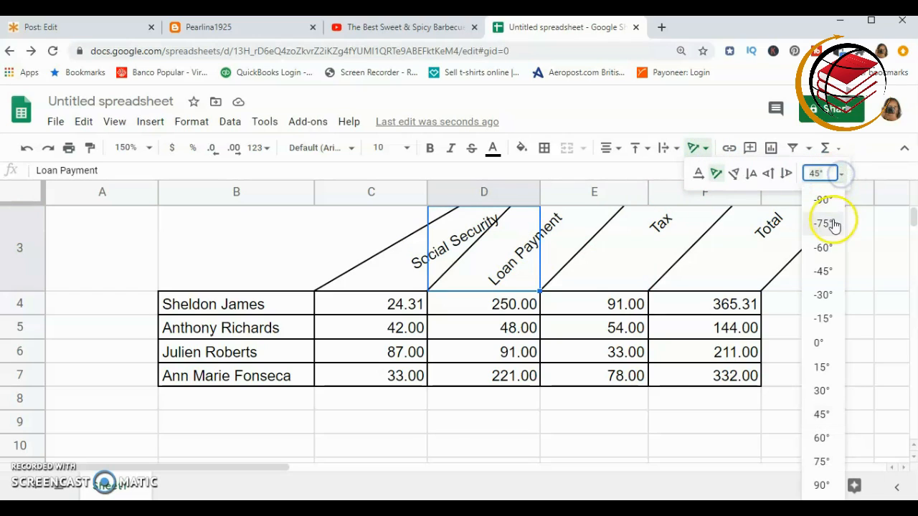
left_click(817, 393)
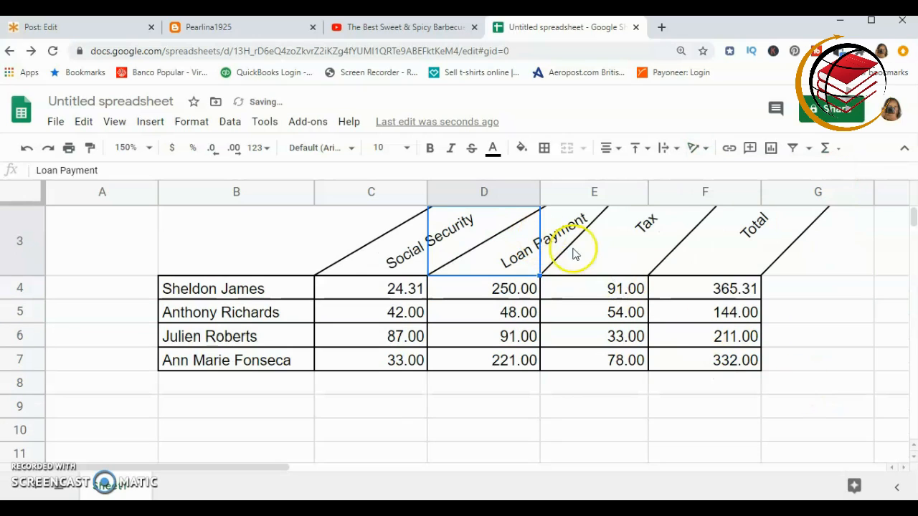
left_click(592, 248)
left_click(699, 148)
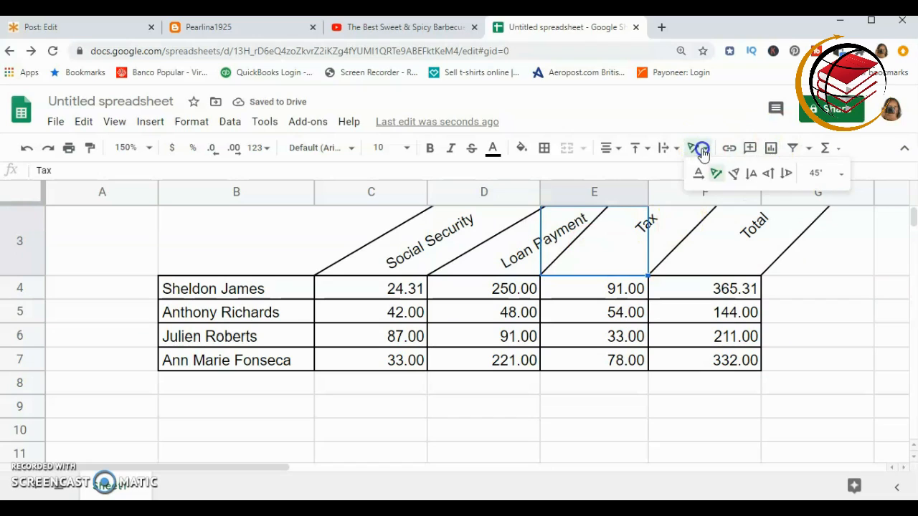
left_click(839, 179)
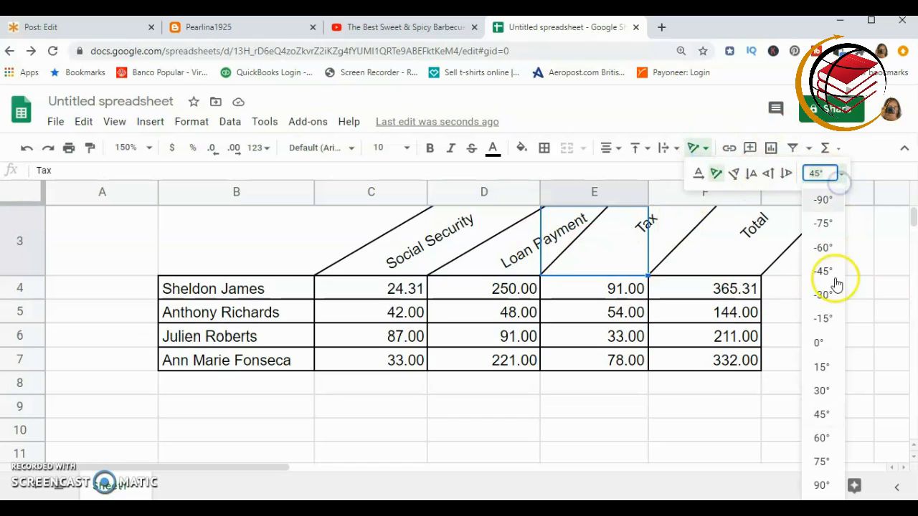
left_click(823, 392)
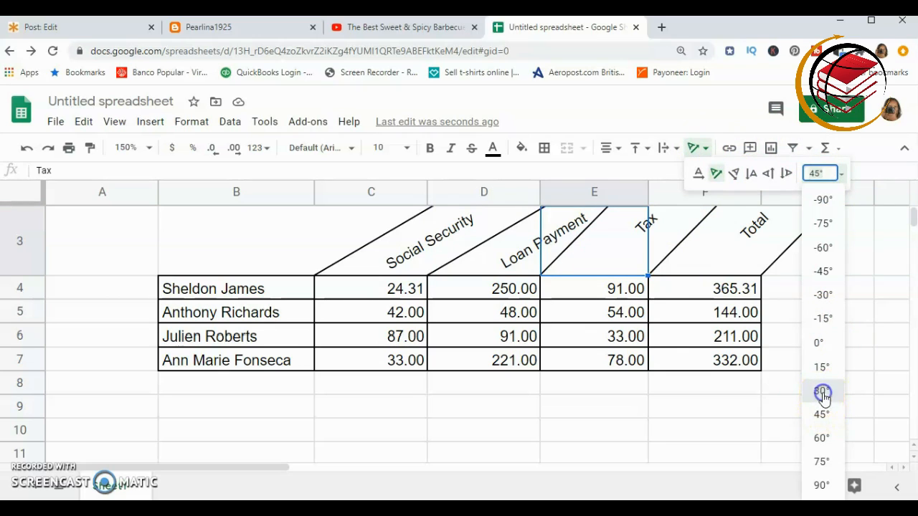
left_click(748, 219)
left_click(696, 148)
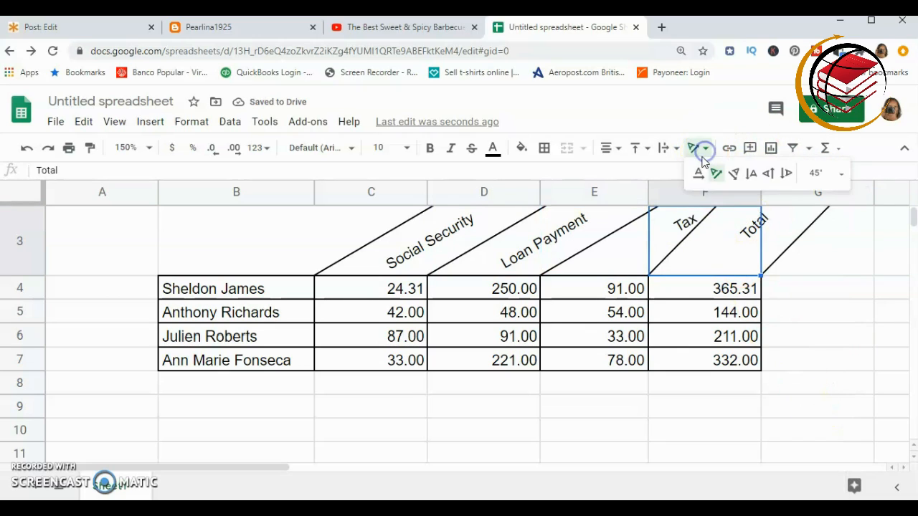
left_click(839, 175)
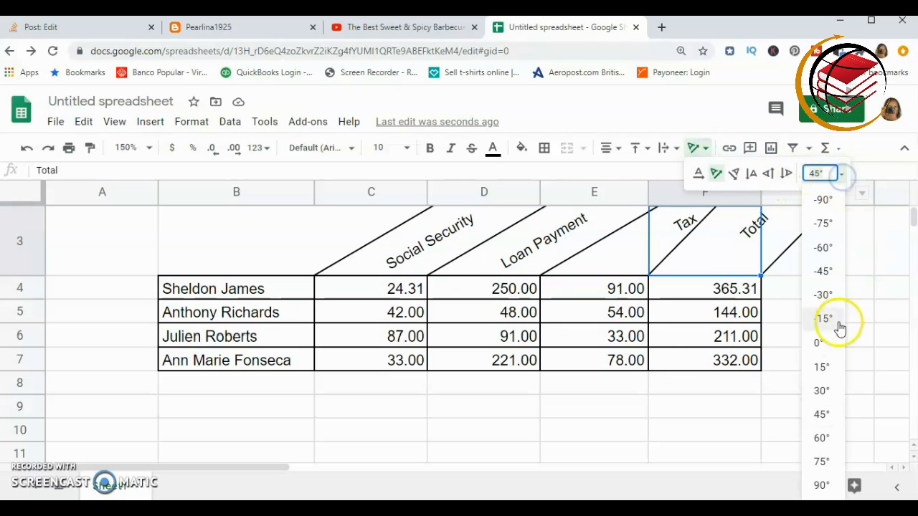
left_click(822, 388)
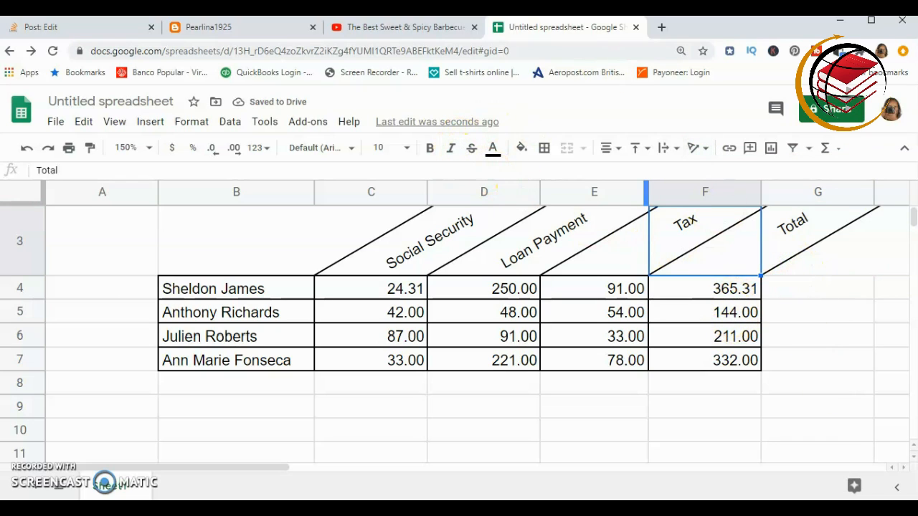
Step: Set the sheet zoom to 100% and narrow columns D, E and F to fit their amounts more closely
left_click(148, 149)
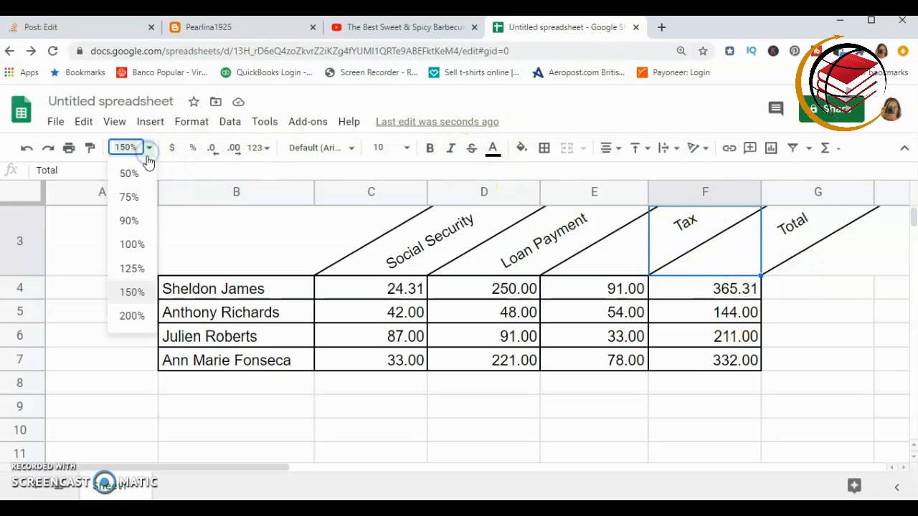
left_click(131, 245)
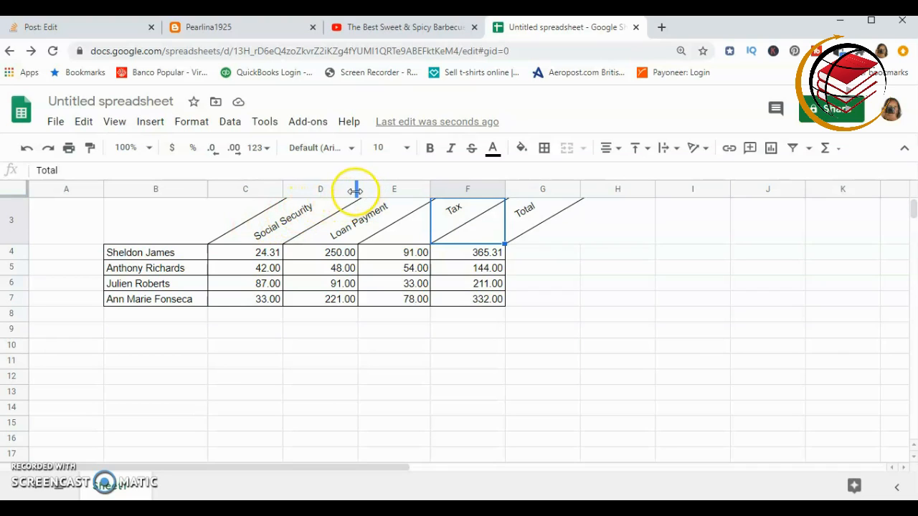
left_click_drag(350, 189, 325, 189)
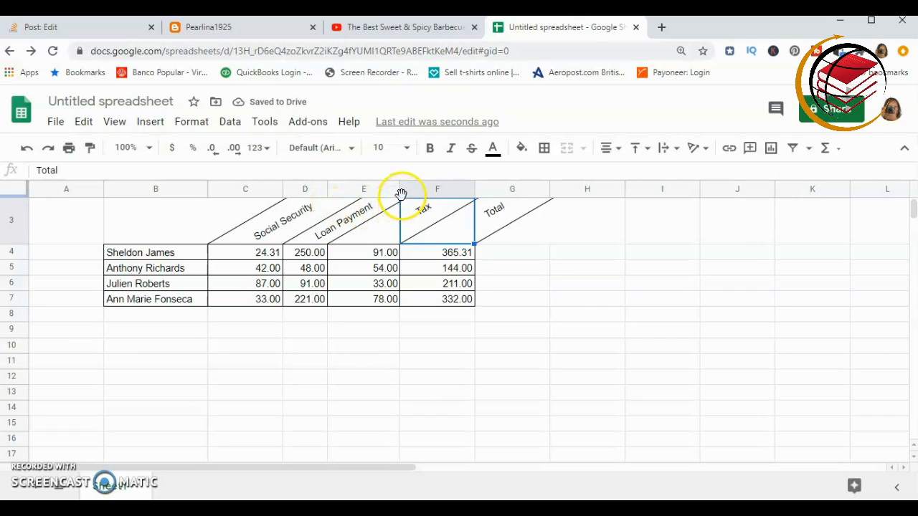
left_click_drag(399, 190, 382, 193)
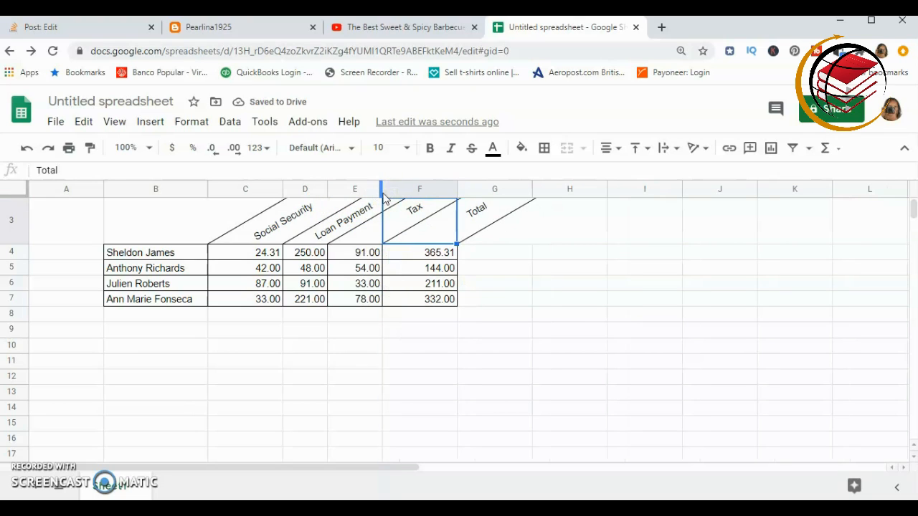
left_click_drag(456, 189, 431, 189)
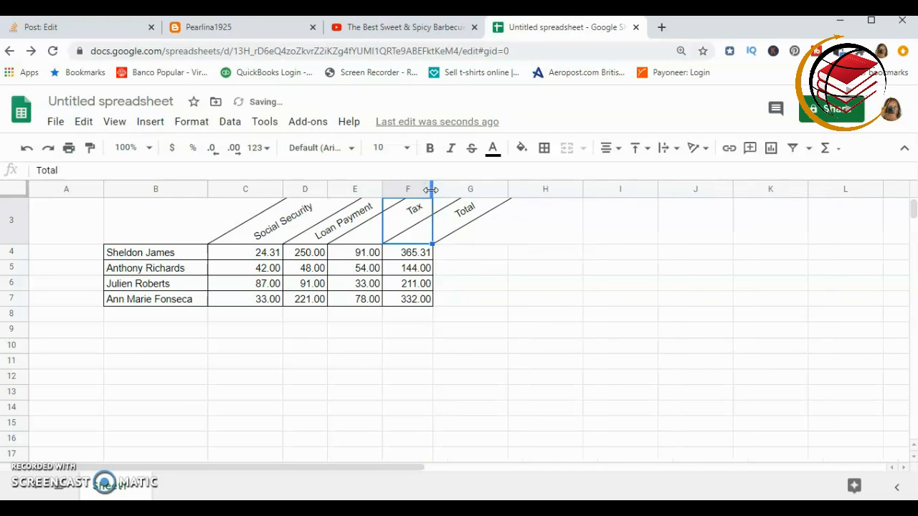
Step: Narrow column C and fine-tune columns D and E so the amount columns have similar compact widths
left_click_drag(326, 188, 253, 189)
left_click(254, 190)
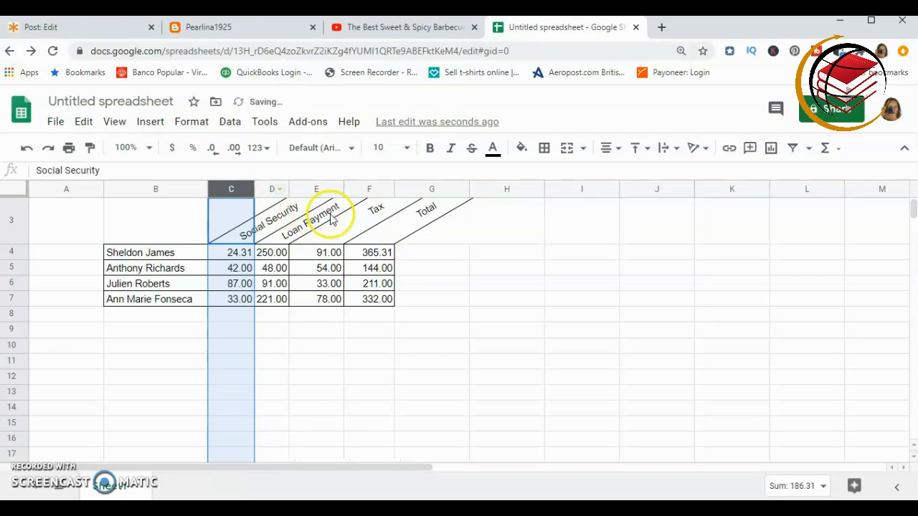
left_click(272, 253)
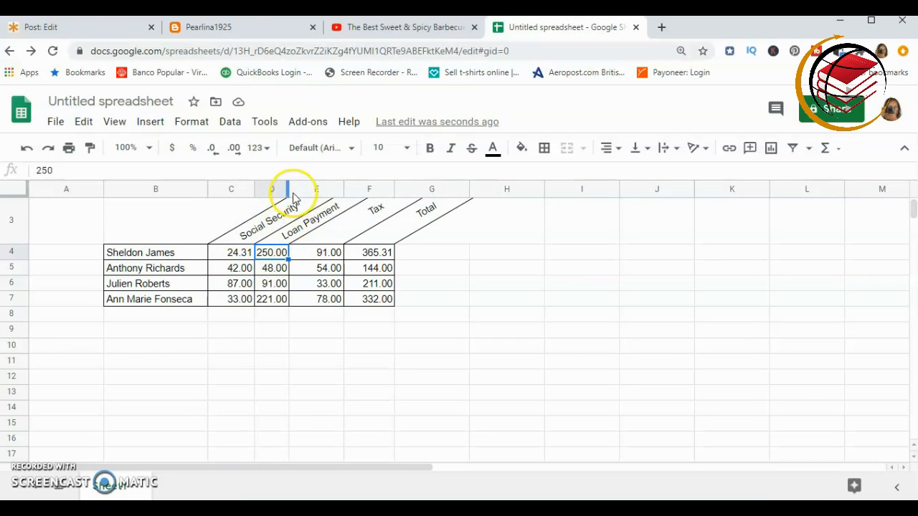
left_click_drag(289, 189, 343, 190)
left_click(333, 254)
left_click(492, 258)
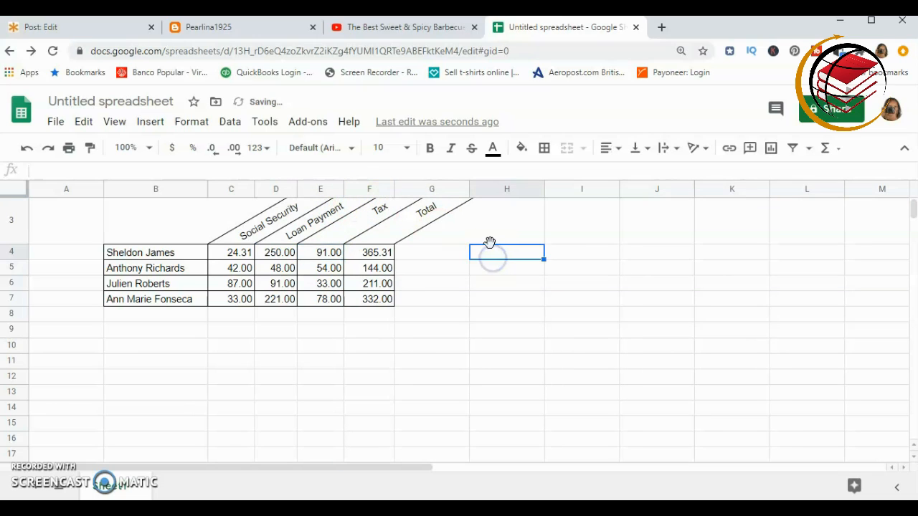
Step: Set the sheet zoom to 150% and vertically align the Tax header in E3 to the middle
left_click(148, 148)
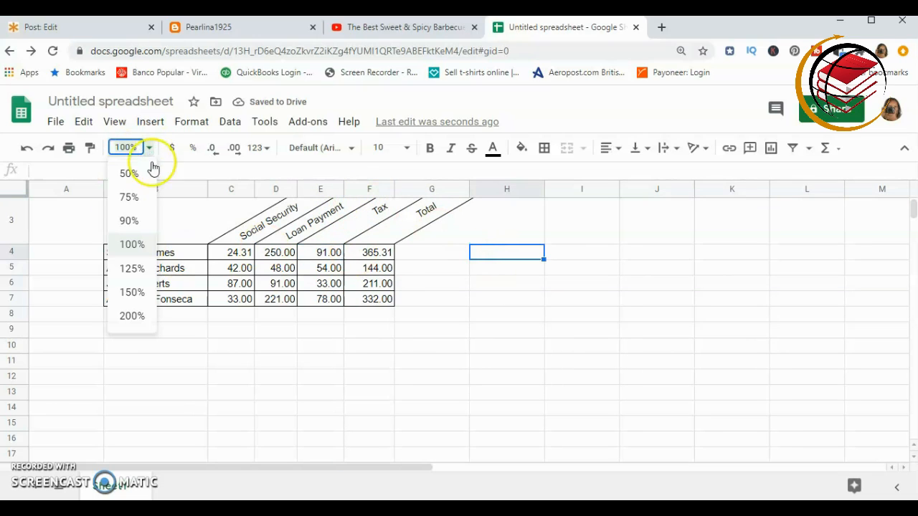
left_click(129, 294)
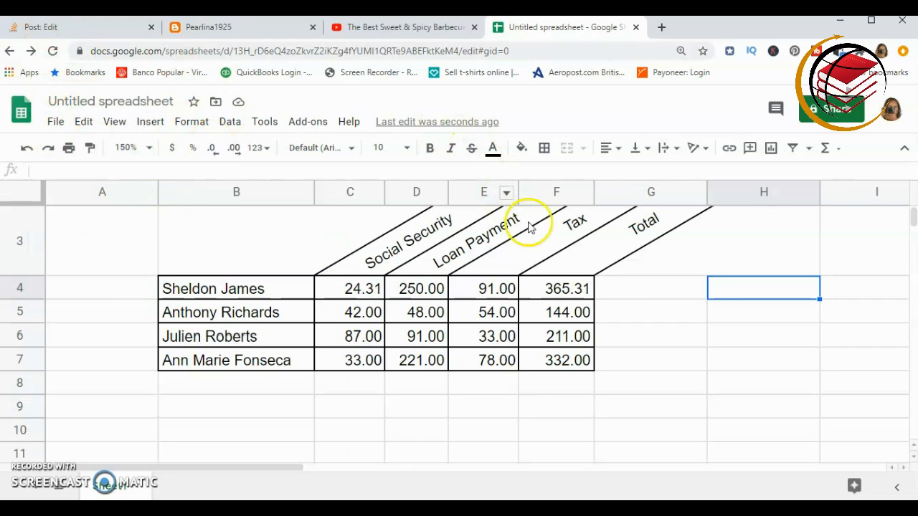
left_click(543, 242)
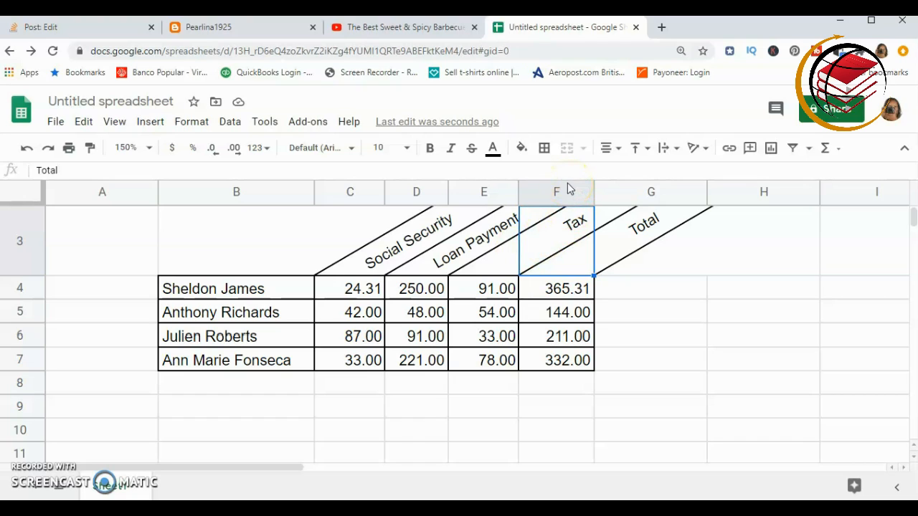
left_click(487, 265)
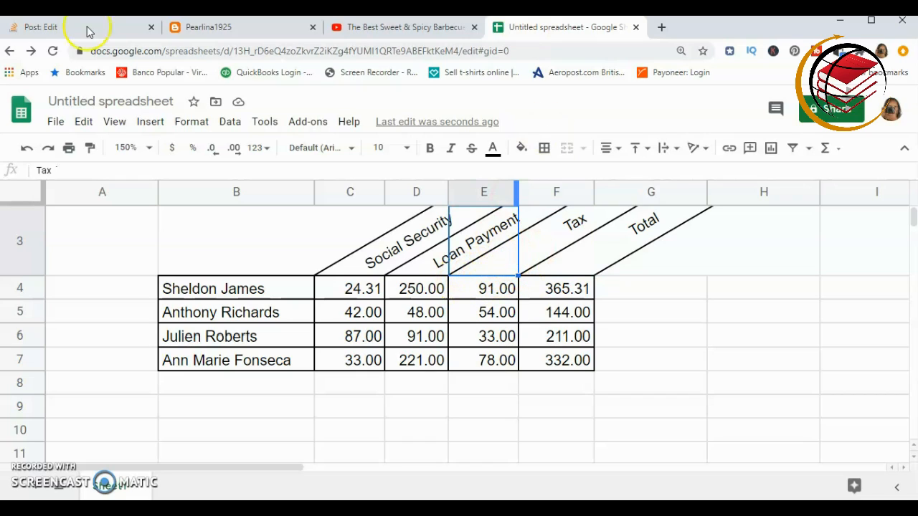
left_click(632, 148)
left_click(644, 168)
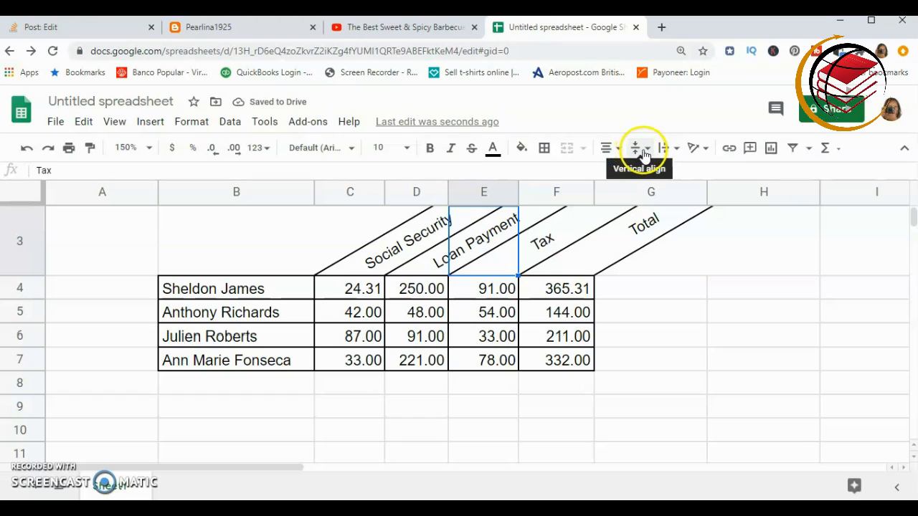
Step: Reapply middle vertical alignment to the Tax header in E3 and vertically align the Total header in F3 to the middle
left_click(647, 151)
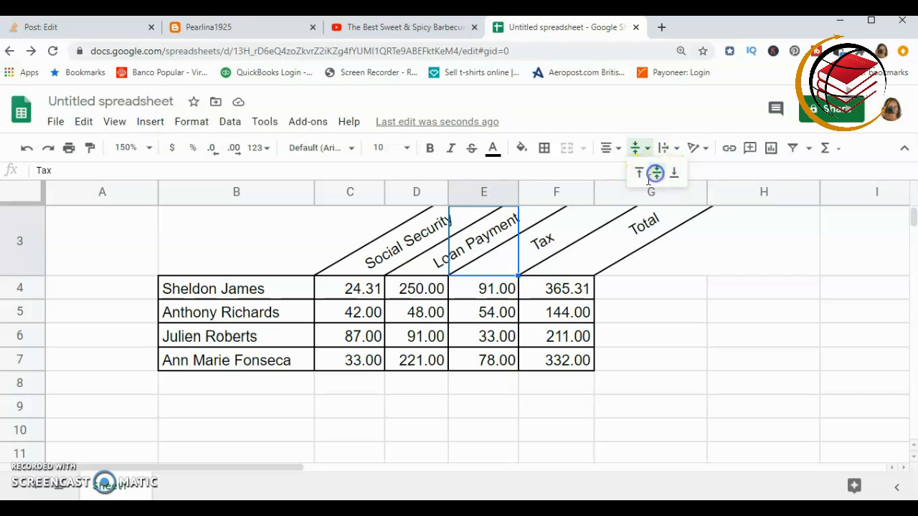
left_click(656, 174)
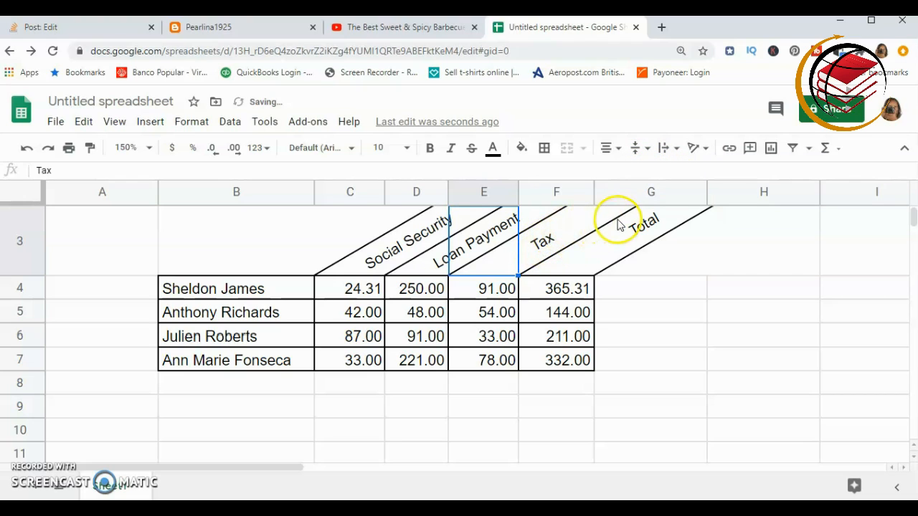
left_click(648, 225)
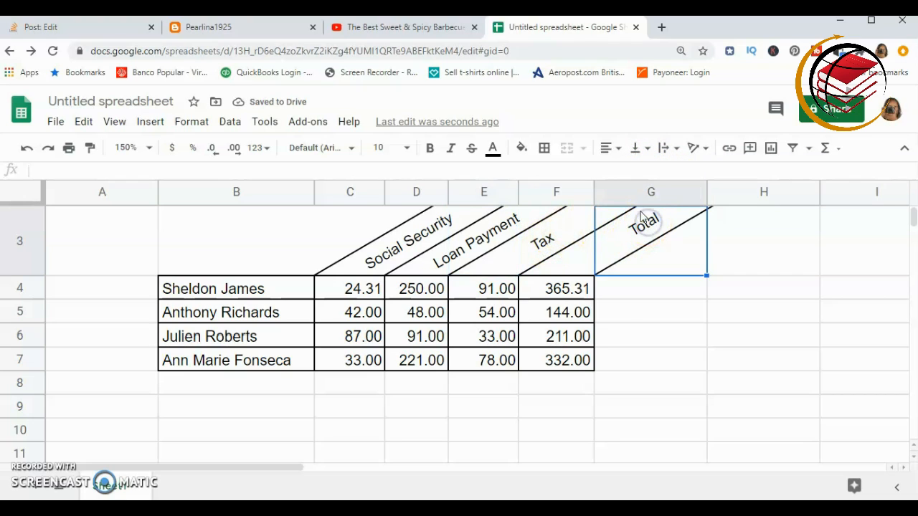
left_click(576, 270)
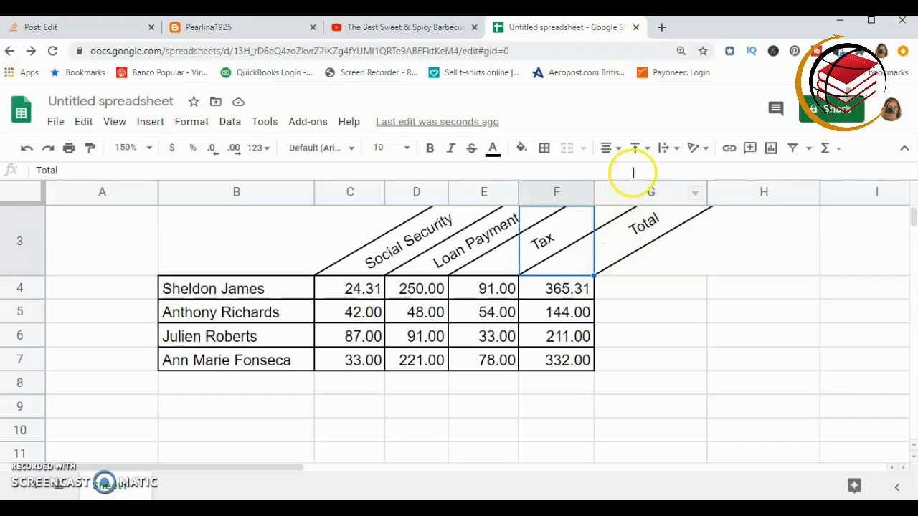
left_click(647, 149)
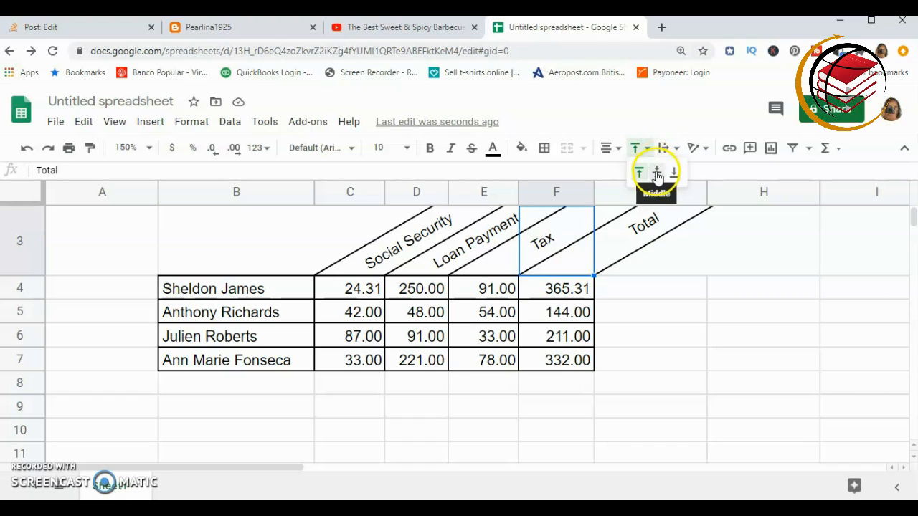
left_click(656, 174)
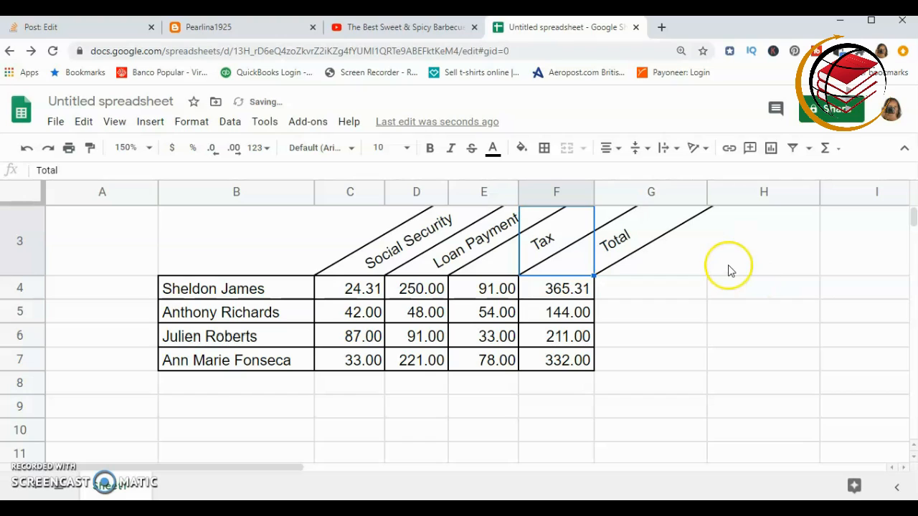